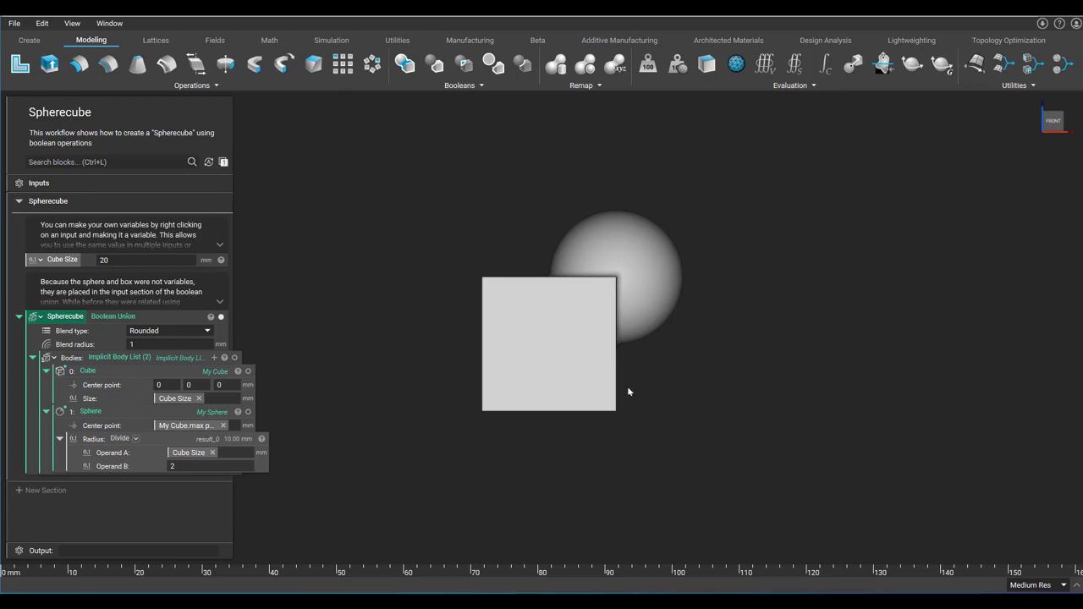
Step: Zoom in and out and orbit the view around the spherecube model
{"action": "scroll", "coordinate": [624, 392], "scroll_direction": "up", "scroll_amount": 3}
{"action": "scroll", "coordinate": [623, 392], "scroll_direction": "down", "scroll_amount": 1}
{"action": "scroll", "coordinate": [622, 392], "scroll_direction": "down", "scroll_amount": 2}
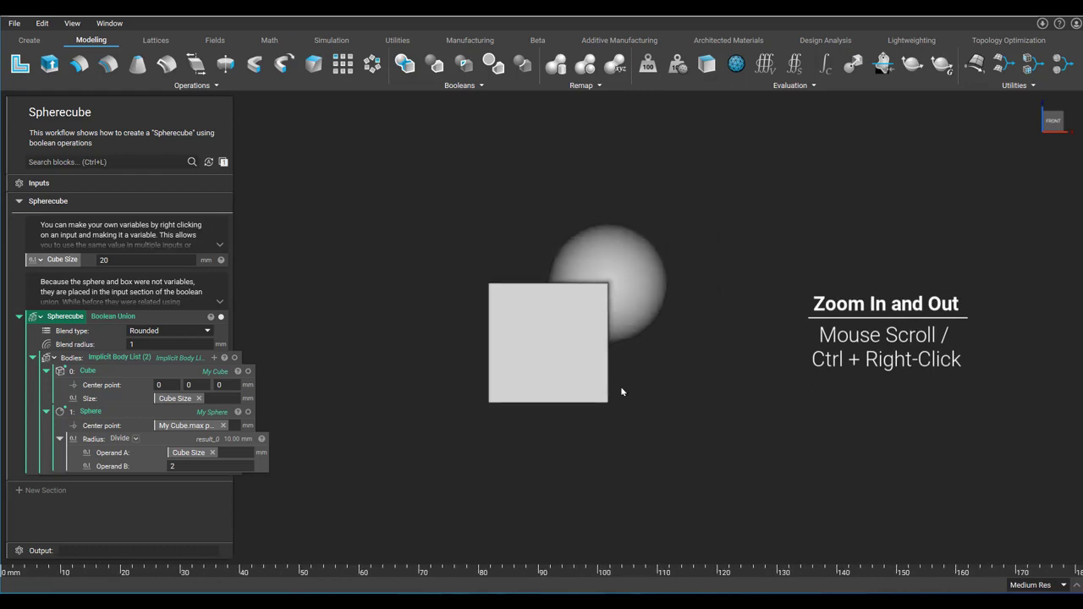
{"action": "scroll", "coordinate": [621, 391], "scroll_direction": "up", "scroll_amount": 2}
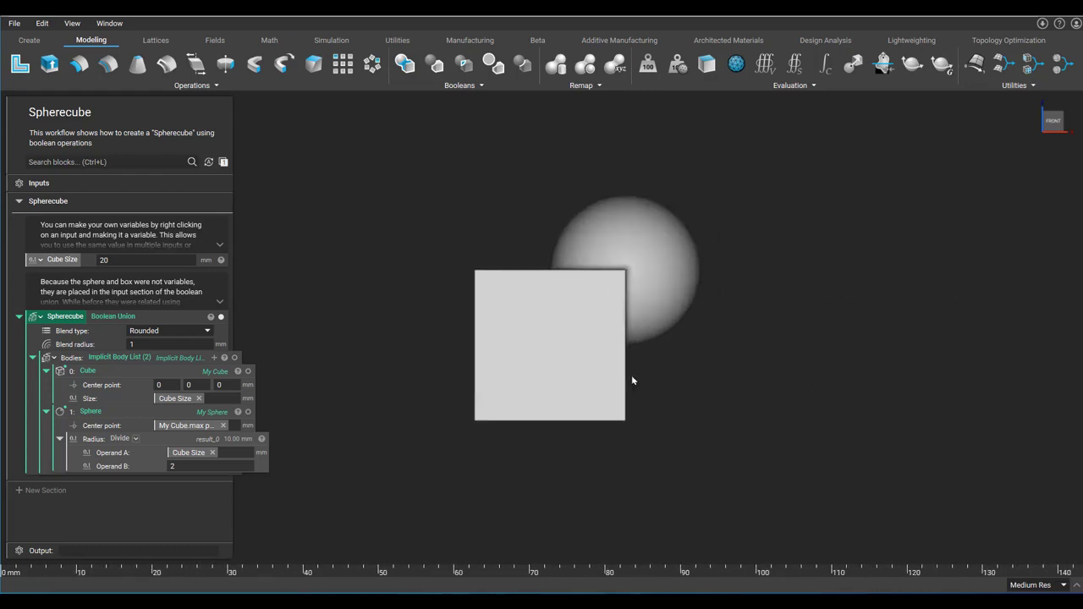
{"action": "right_click_drag", "start_coordinate": [632, 376], "coordinate": [419, 387]}
{"action": "right_click_drag", "start_coordinate": [438, 439], "coordinate": [521, 339]}
{"action": "middle_click_drag", "start_coordinate": [522, 339], "coordinate": [713, 396]}
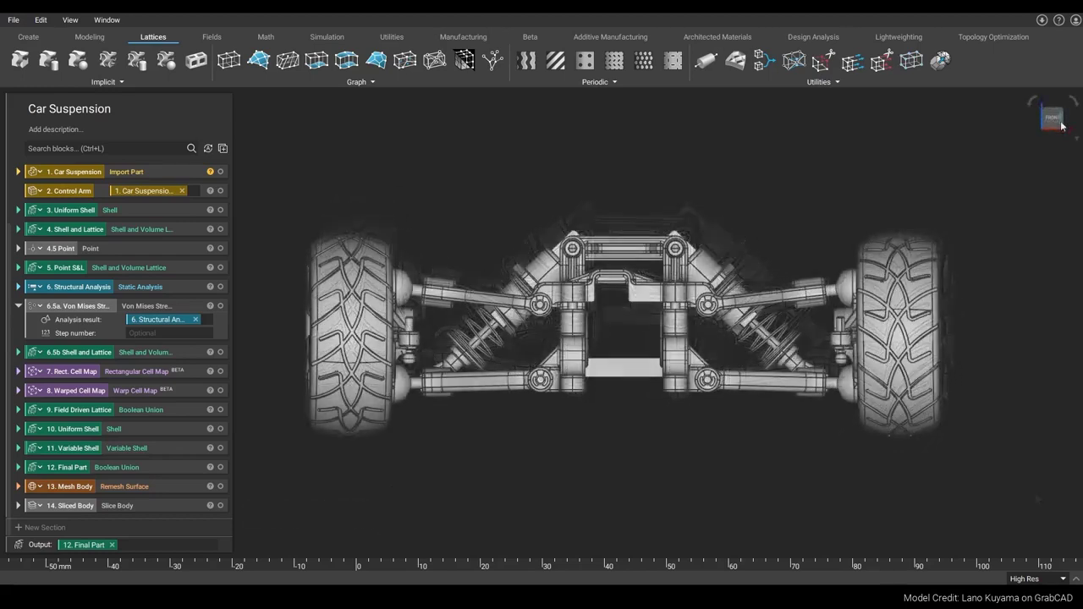
Step: Rotate the camera around the car suspension using the view cube faces and its rotation arrows
{"action": "left_click", "coordinate": [1062, 125]}
{"action": "left_click", "coordinate": [1055, 114]}
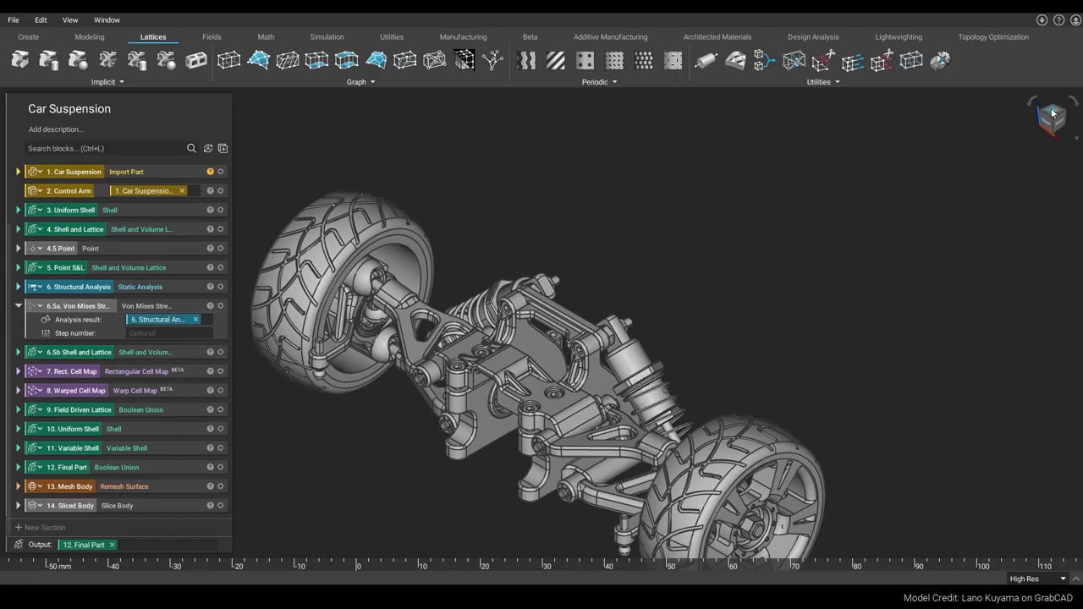
{"action": "left_click", "coordinate": [1053, 114]}
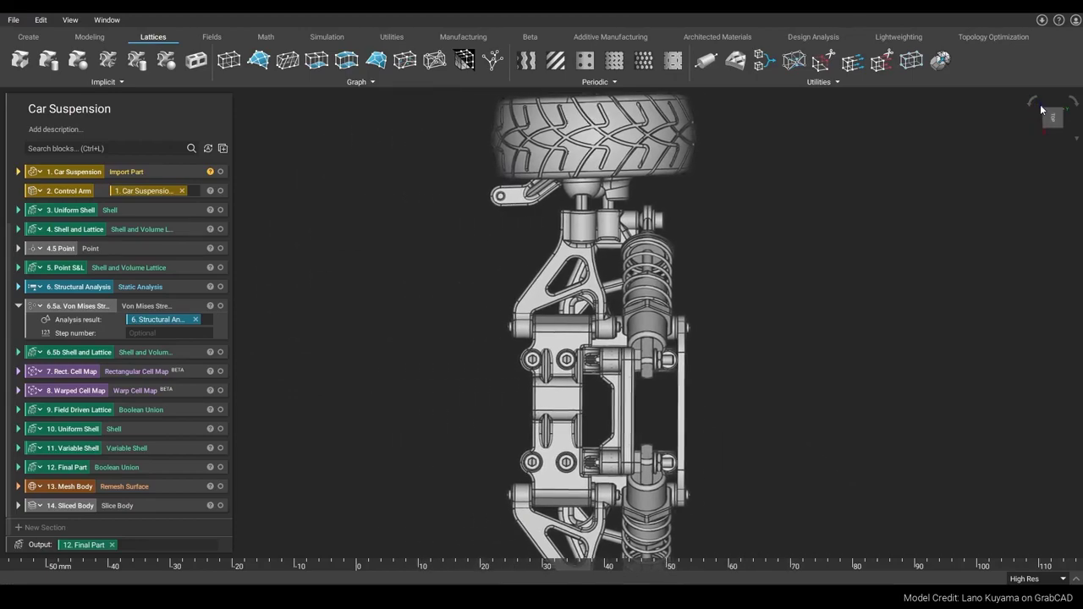
{"action": "left_click", "coordinate": [1032, 100]}
{"action": "left_click", "coordinate": [1032, 100]}
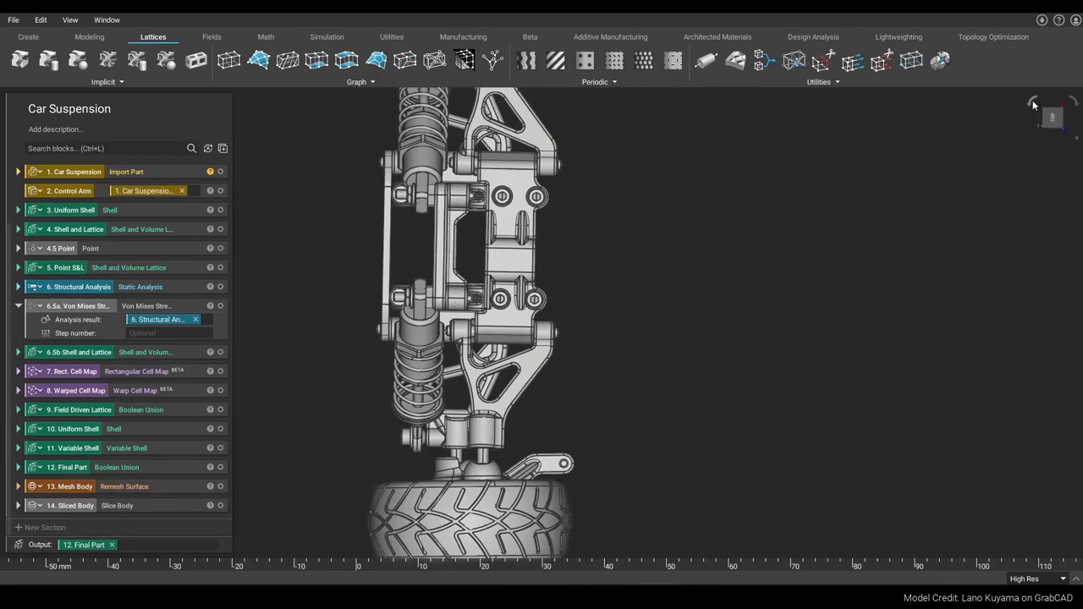
{"action": "left_click", "coordinate": [1077, 101]}
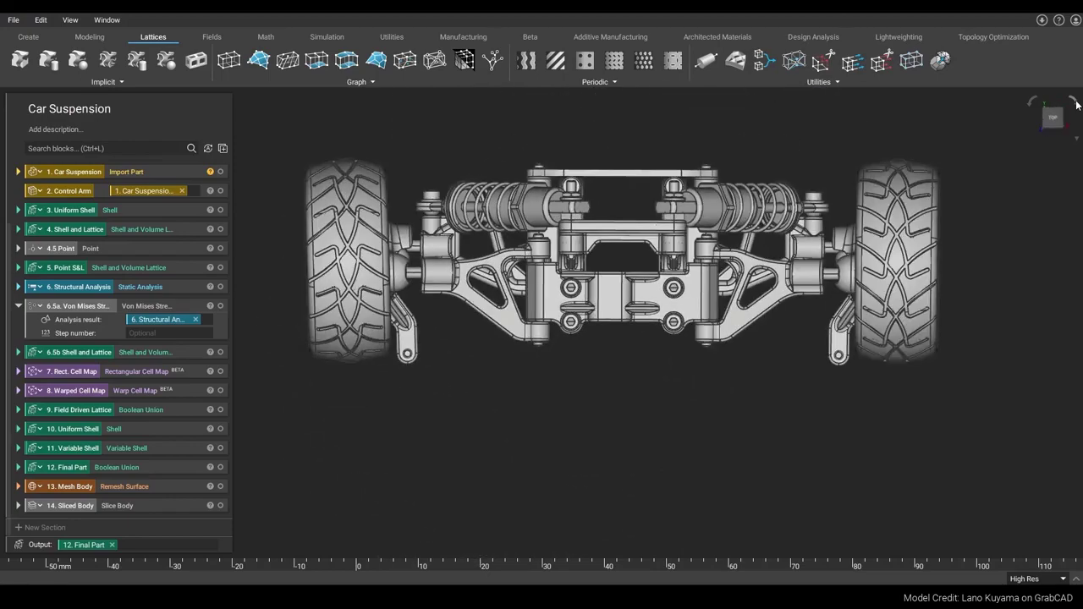
{"action": "left_click", "coordinate": [1077, 101]}
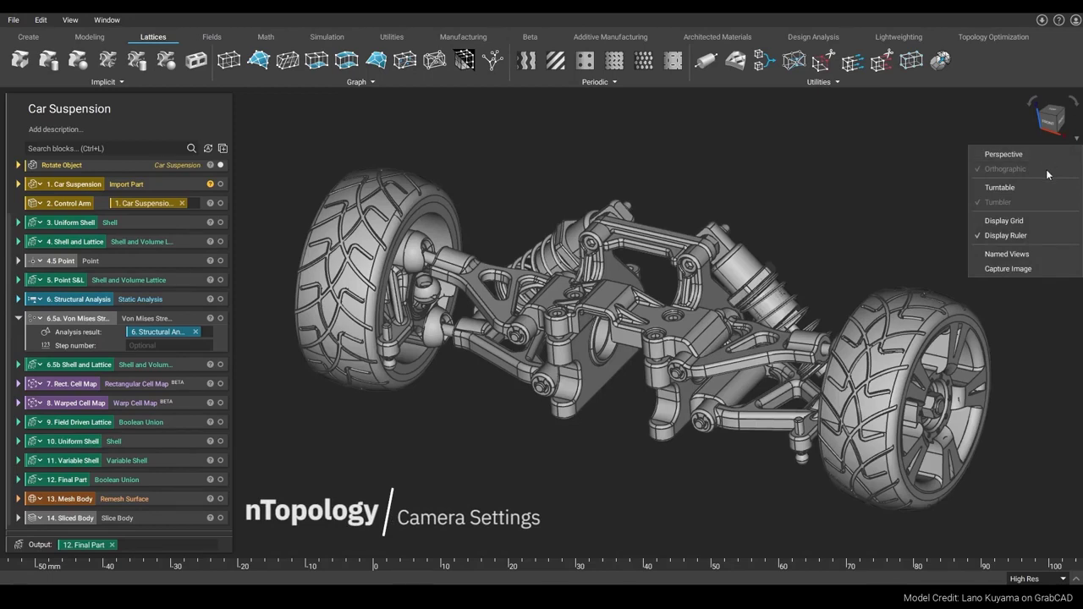
Step: Switch the camera projection from Orthographic to Perspective
{"action": "left_click", "coordinate": [885, 211]}
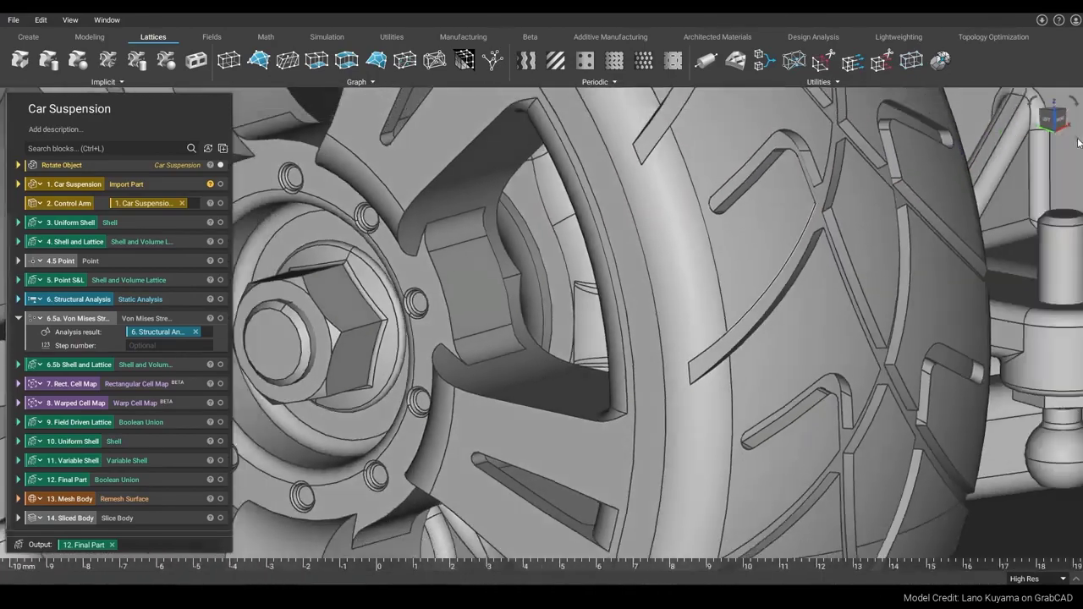
{"action": "right_click", "coordinate": [1077, 147]}
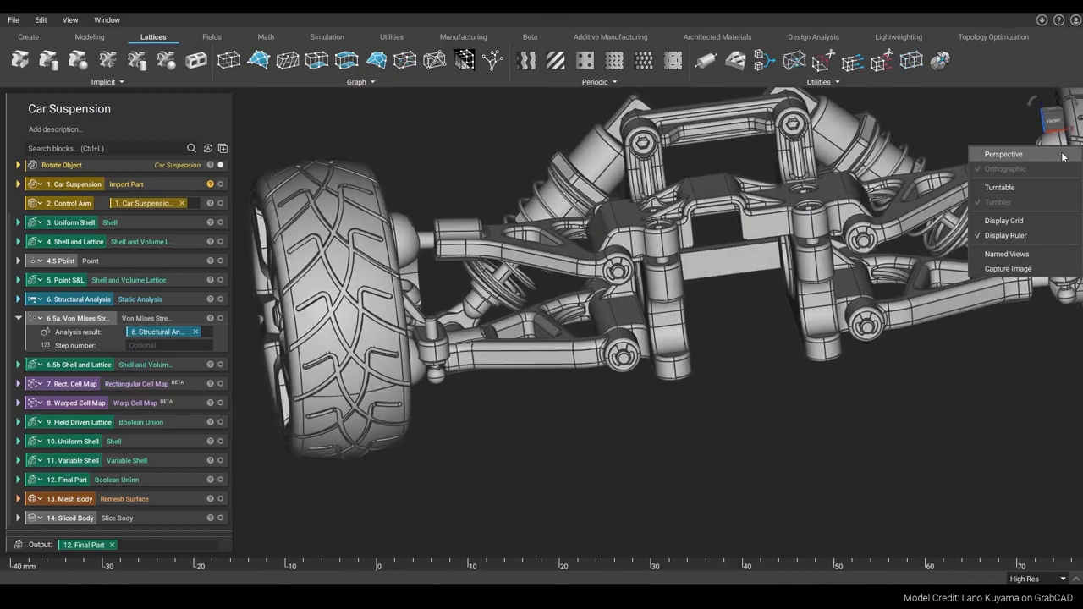
{"action": "left_click", "coordinate": [1063, 155]}
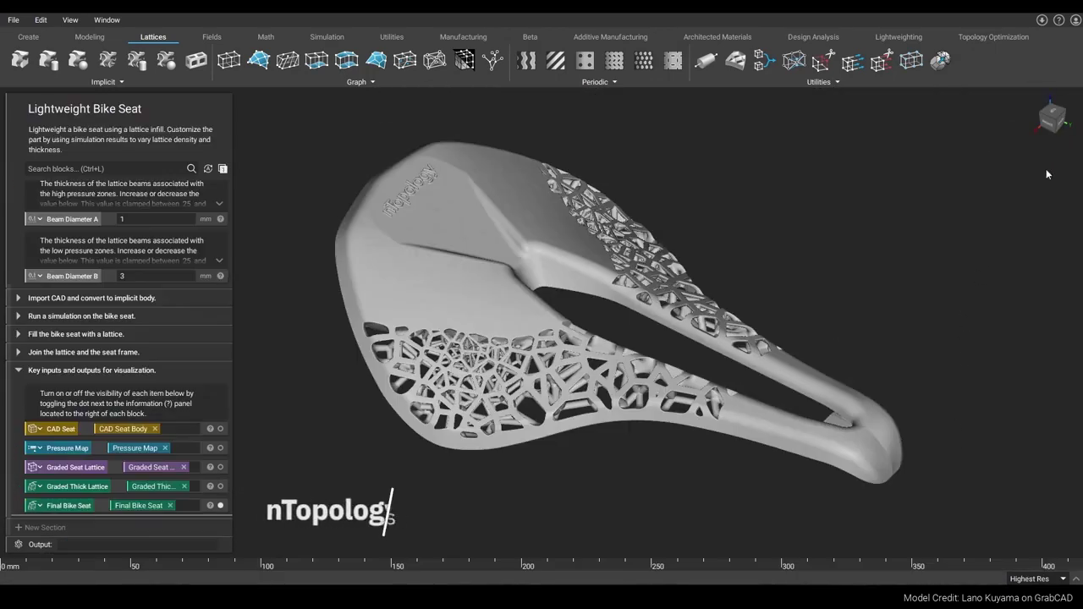
Step: Open the camera settings and orbit the bike seat with the current rotation style
{"action": "left_click", "coordinate": [1078, 137]}
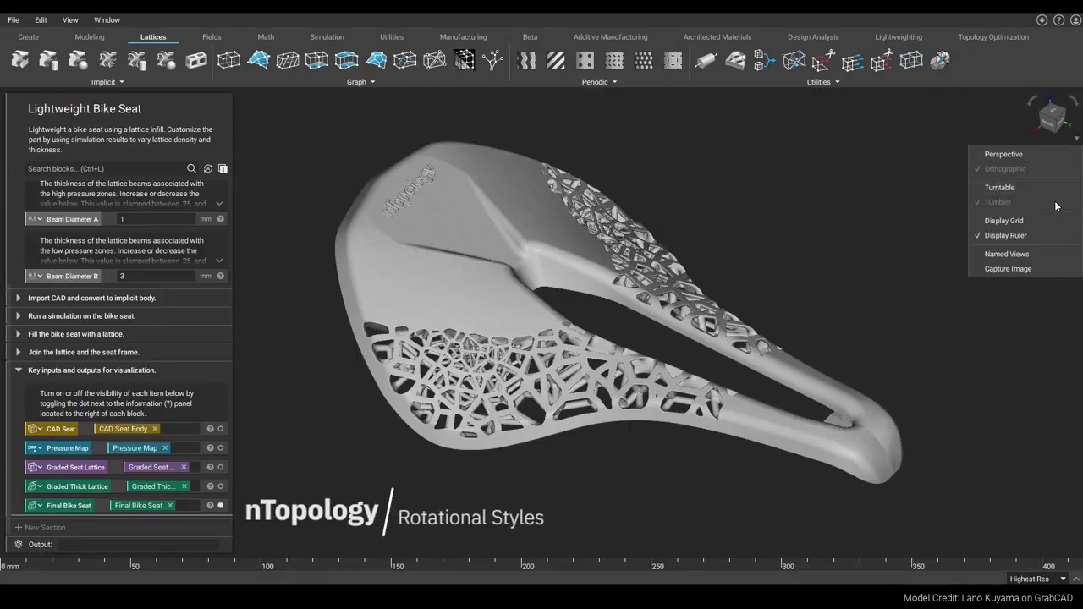
{"action": "left_click", "coordinate": [752, 255]}
{"action": "right_click_drag", "start_coordinate": [495, 506], "coordinate": [735, 258]}
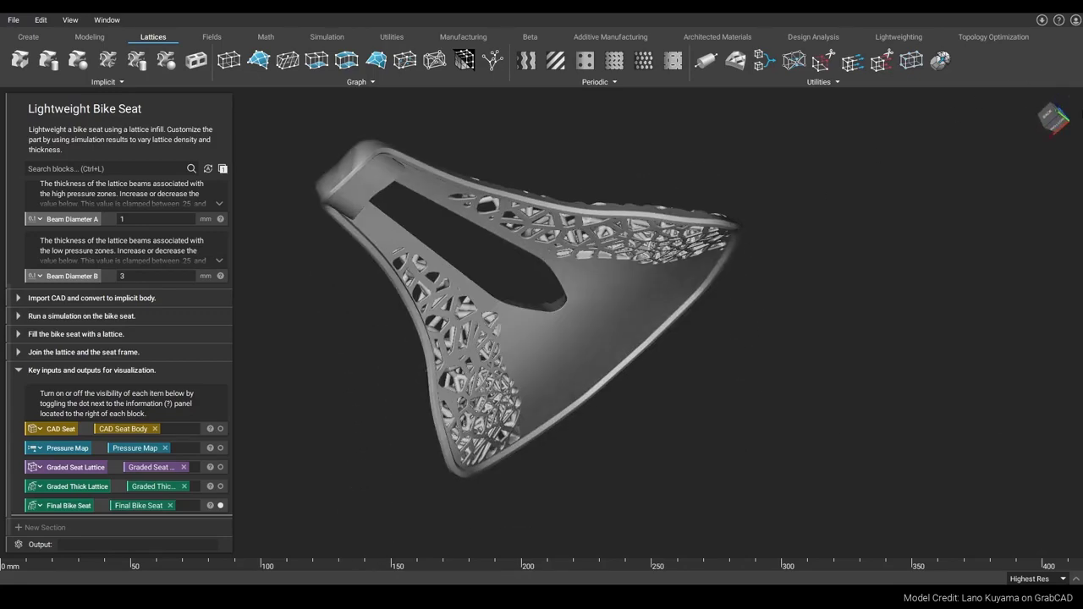
Step: Switch the rotation style to Turntable and orbit the bike seat
{"action": "left_click", "coordinate": [1076, 140]}
{"action": "left_click", "coordinate": [1060, 193]}
{"action": "right_click_drag", "start_coordinate": [297, 410], "coordinate": [745, 398]}
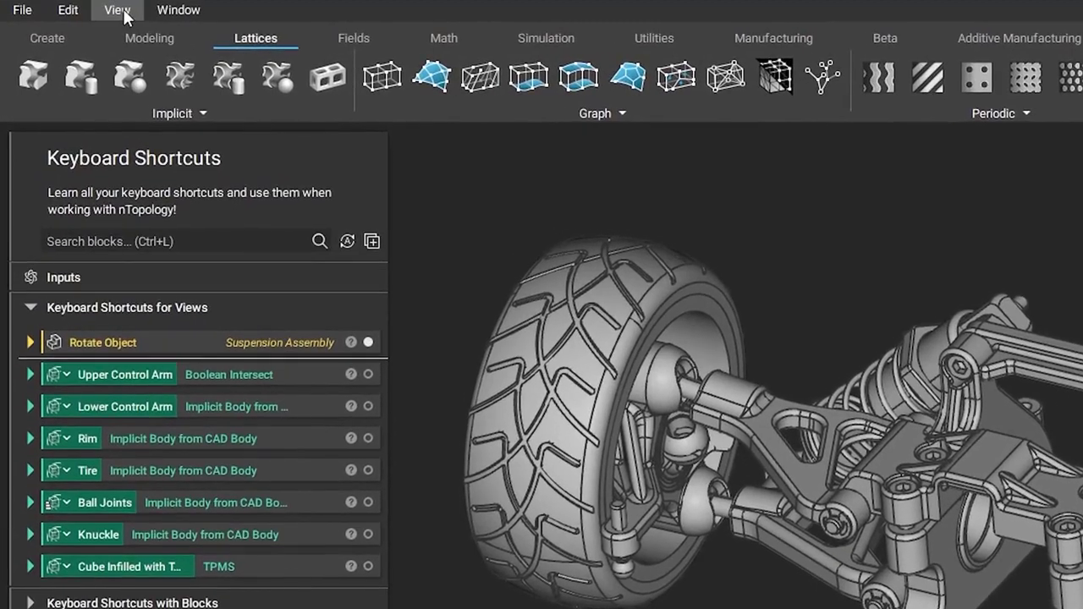
Step: Browse the View menu and try its view shortcuts while zooming and panning around the suspension
{"action": "left_click", "coordinate": [109, 13]}
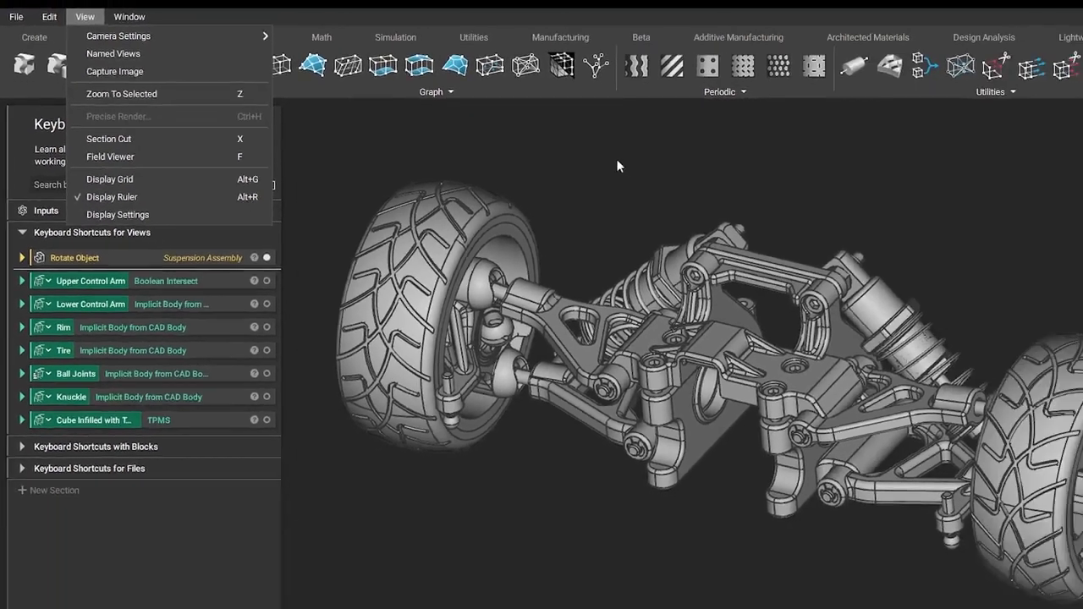
{"action": "left_click", "coordinate": [700, 171]}
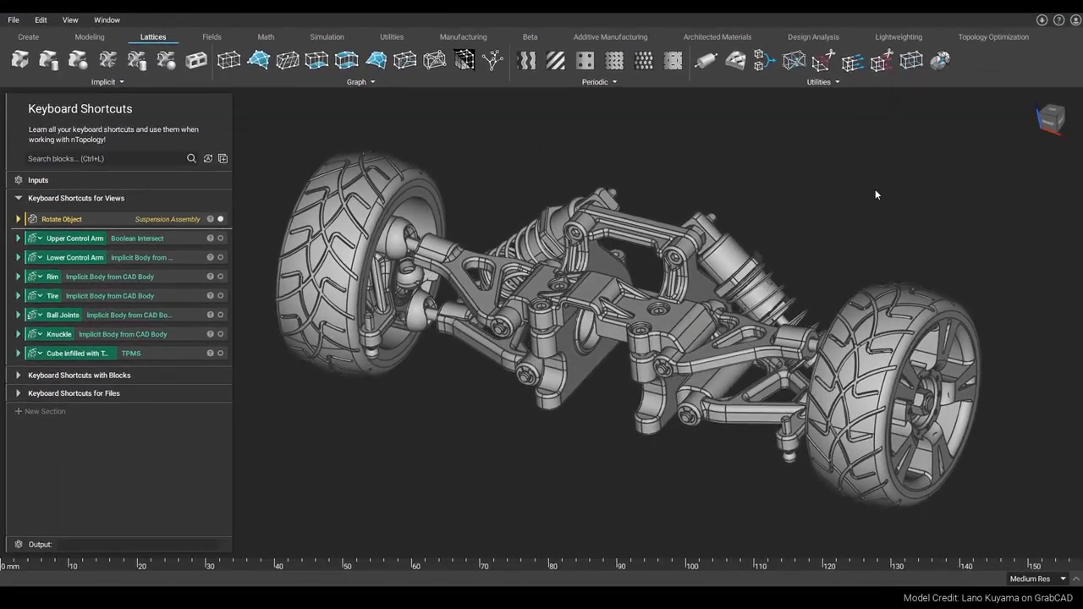
{"action": "key", "text": "f"}
{"action": "key", "text": "f"}
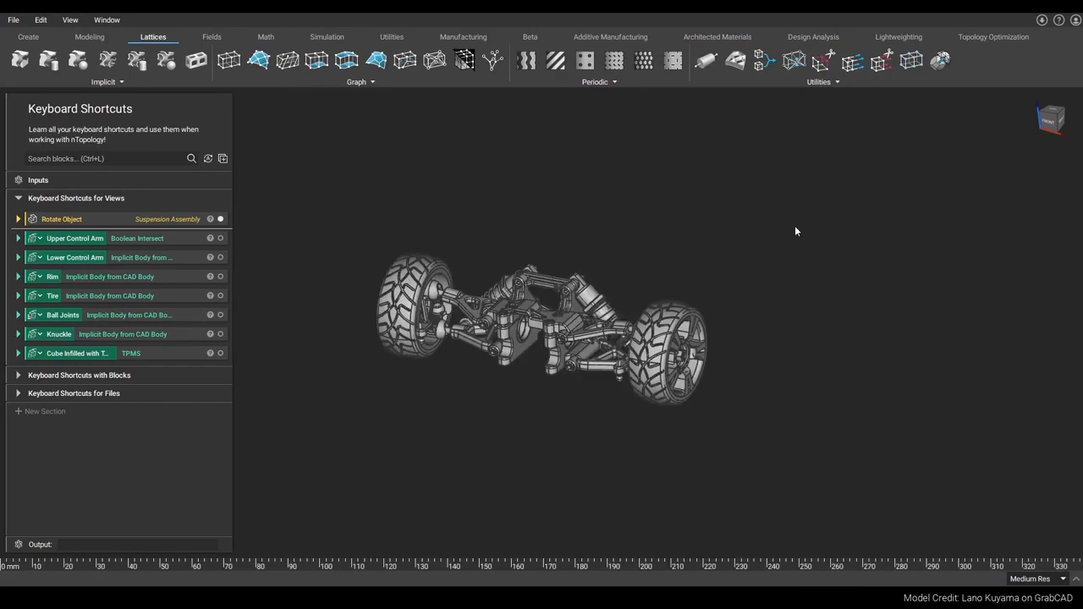
{"action": "key", "text": "x"}
{"action": "scroll", "coordinate": [777, 219], "scroll_direction": "up", "scroll_amount": 10}
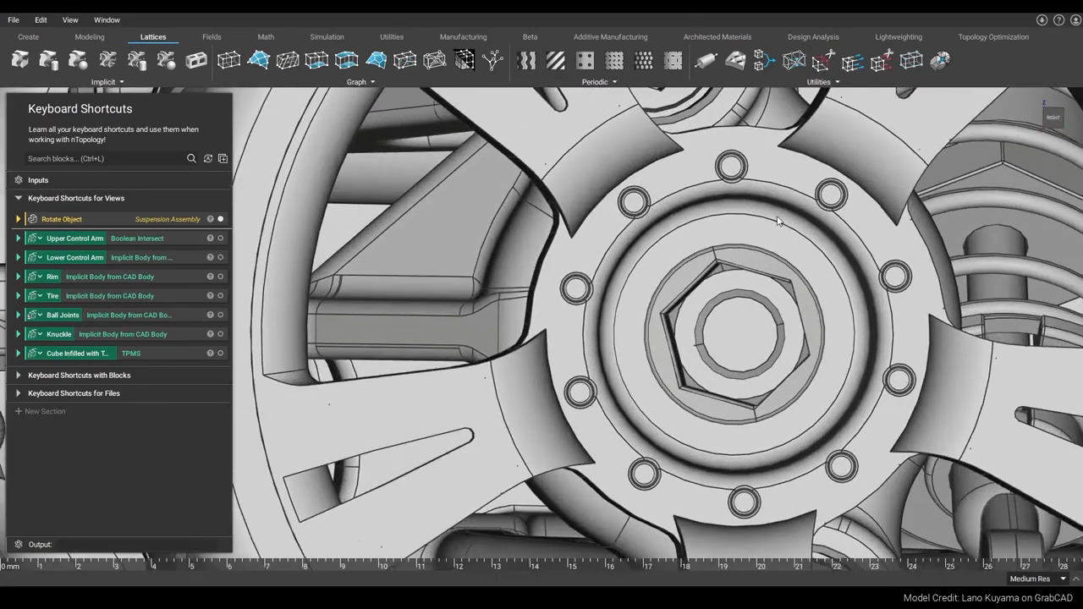
{"action": "right_click_drag", "start_coordinate": [777, 218], "coordinate": [734, 243]}
{"action": "scroll", "coordinate": [699, 259], "scroll_direction": "down", "scroll_amount": 10}
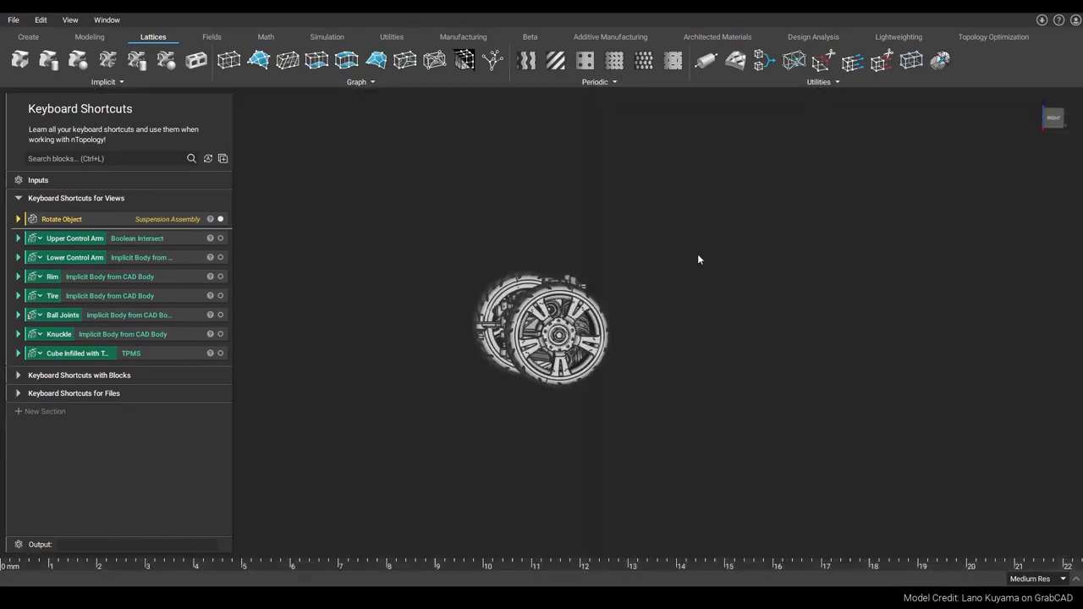
{"action": "right_click_drag", "start_coordinate": [691, 310], "coordinate": [757, 320]}
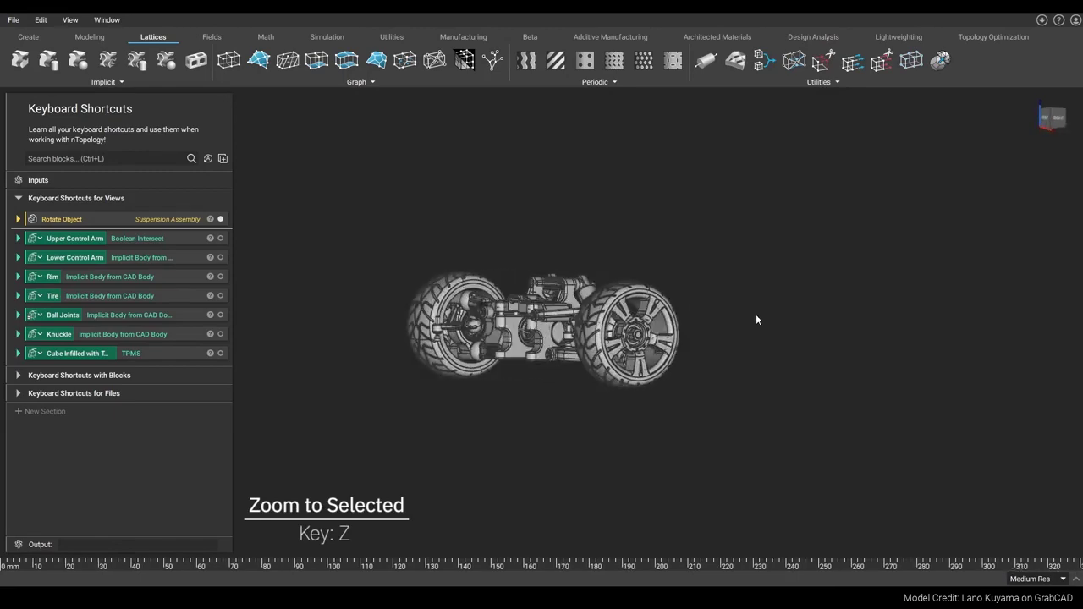
Step: Hide the suspension assembly and show the control arms, rim, tire, ball joints and knuckle individually
{"action": "key", "text": "z"}
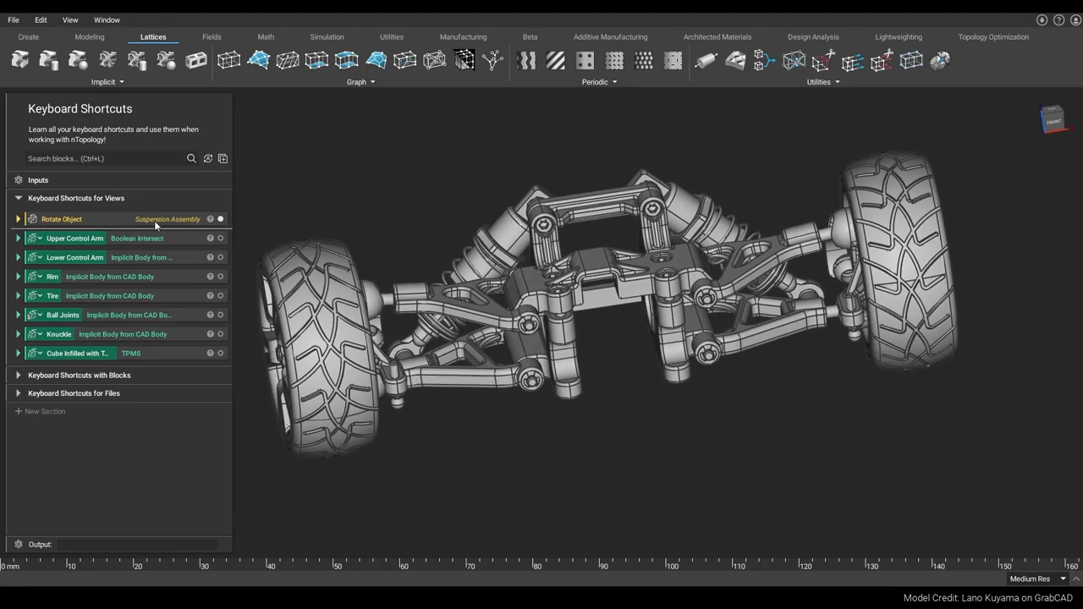
{"action": "left_click", "coordinate": [157, 219]}
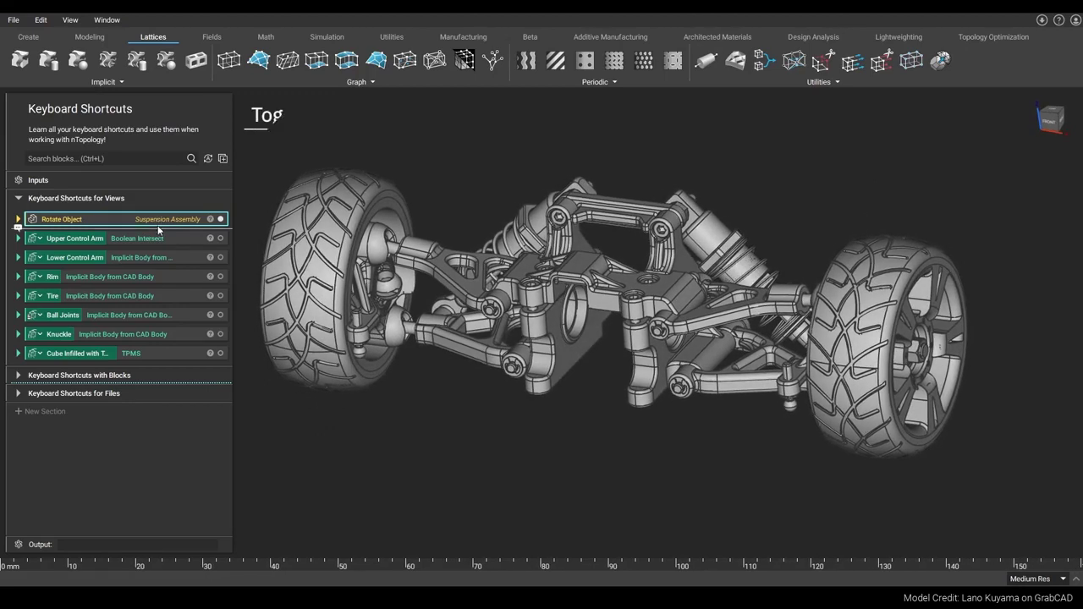
{"action": "key", "text": "v"}
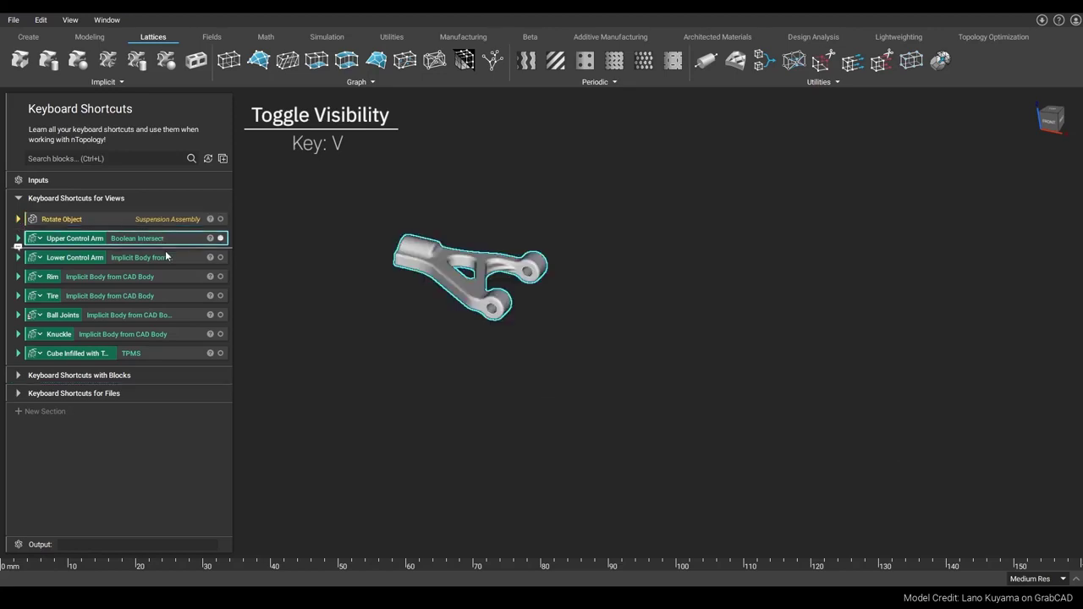
{"action": "key", "text": "v"}
{"action": "key", "text": "v"}
{"action": "key", "text": "v"}
{"action": "key", "text": "v"}
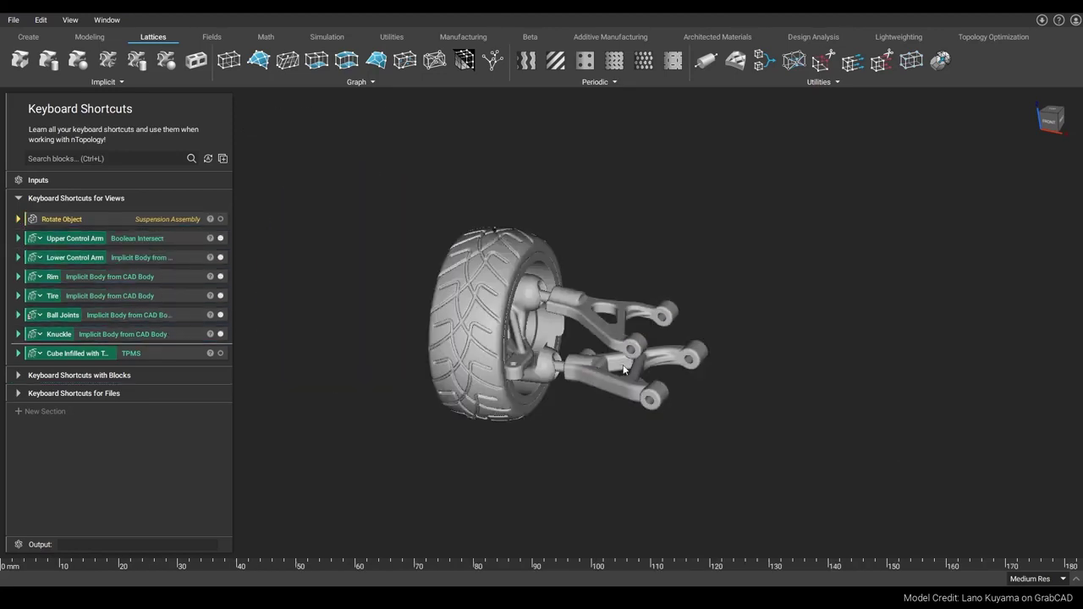
{"action": "scroll", "coordinate": [793, 315], "scroll_direction": "up", "scroll_amount": 5}
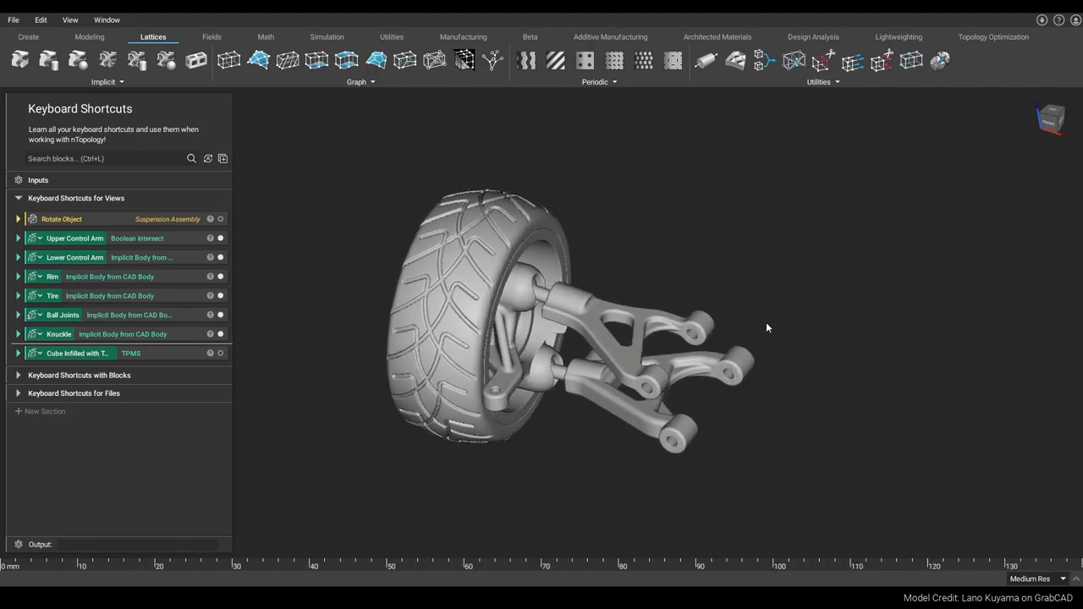
Step: Toggle the grid and ruler display on and off
{"action": "key", "text": "alt+g"}
{"action": "right_click_drag", "start_coordinate": [767, 328], "coordinate": [799, 339]}
{"action": "scroll", "coordinate": [799, 340], "scroll_direction": "down", "scroll_amount": 3}
{"action": "key", "text": "alt+g"}
{"action": "key", "text": "alt+r"}
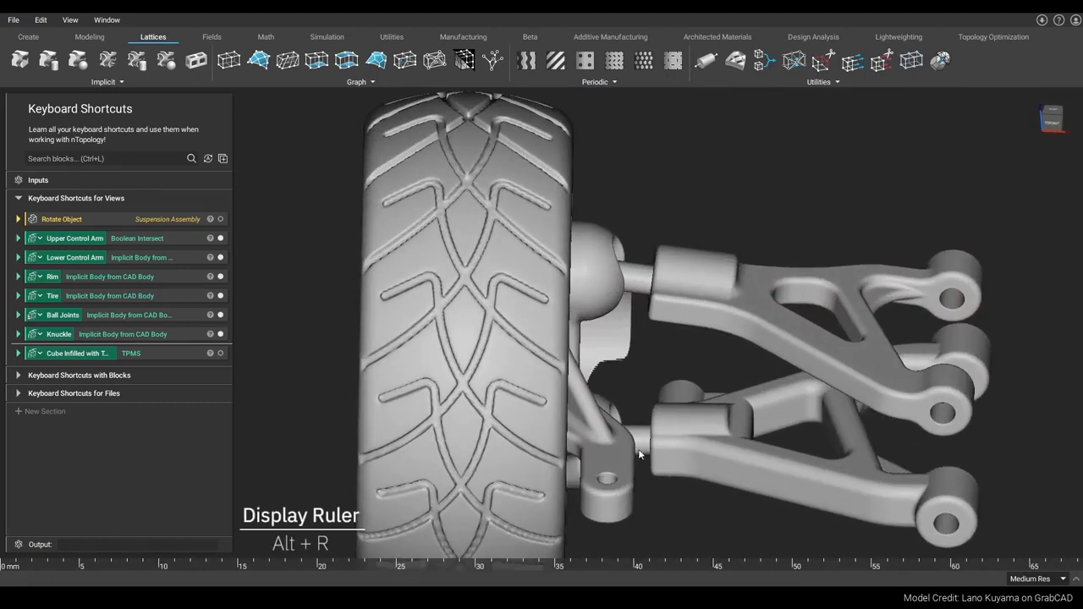
{"action": "key", "text": "alt+r"}
{"action": "key", "text": "alt+r"}
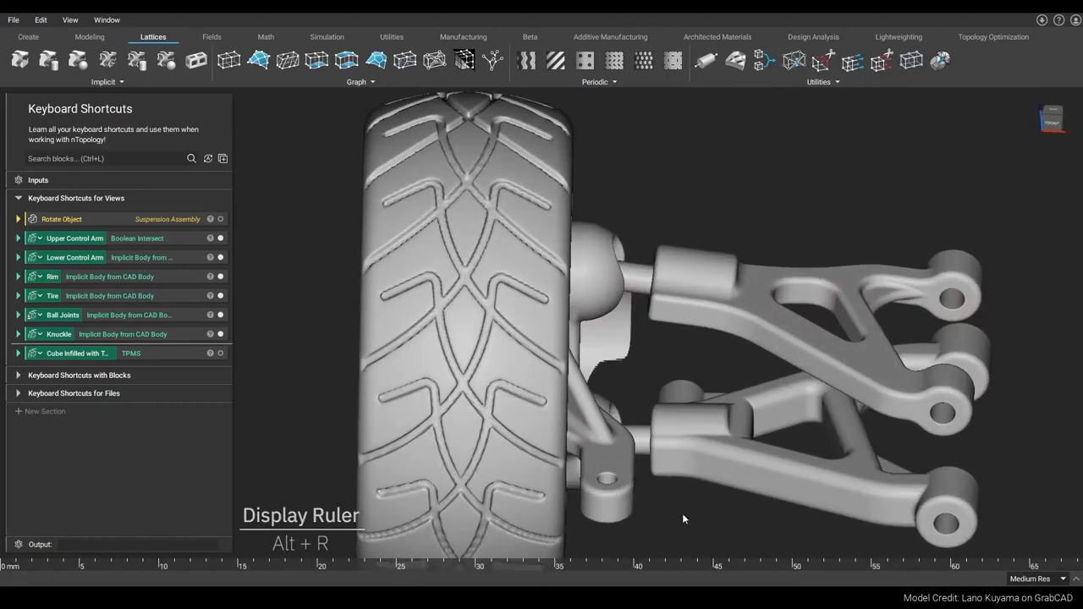
Step: Open a section cut through the upper control arm
{"action": "scroll", "coordinate": [683, 514], "scroll_direction": "down", "scroll_amount": 3}
{"action": "right_click_drag", "start_coordinate": [683, 514], "coordinate": [540, 415]}
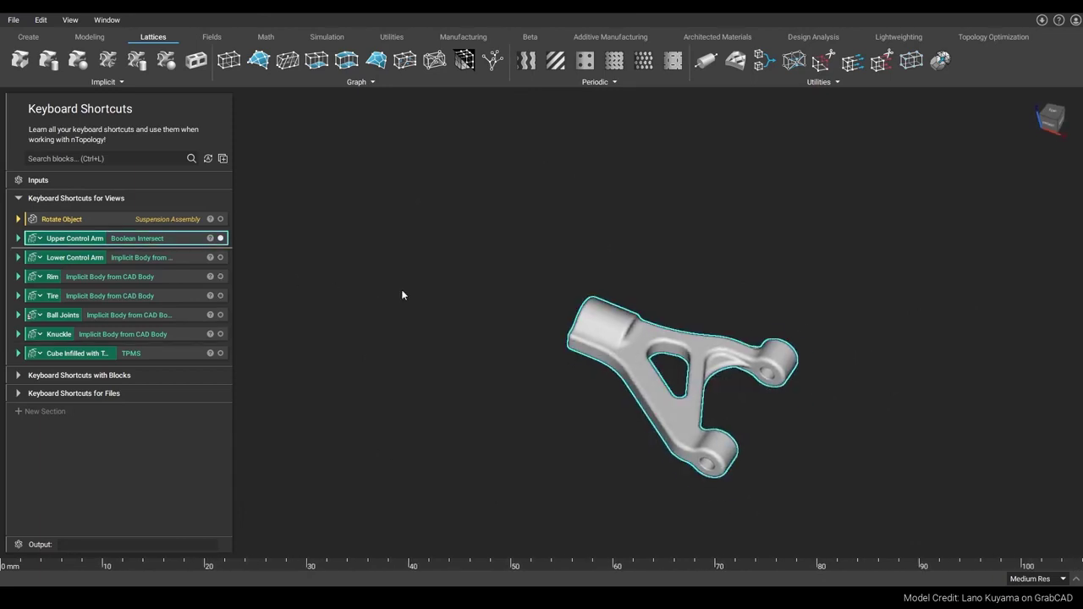
{"action": "scroll", "coordinate": [770, 272], "scroll_direction": "up", "scroll_amount": 5}
{"action": "key", "text": "x"}
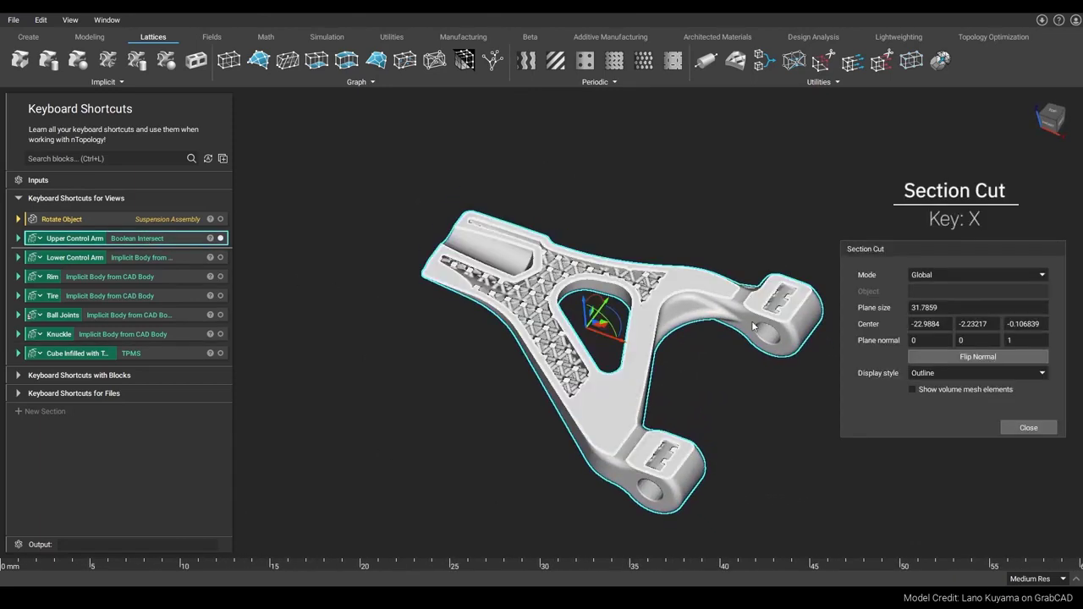
Step: Drag the section plane to move the cut through the control arm's lattice
{"action": "right_click_drag", "start_coordinate": [749, 317], "coordinate": [738, 325]}
{"action": "scroll", "coordinate": [738, 325], "scroll_direction": "up", "scroll_amount": 2}
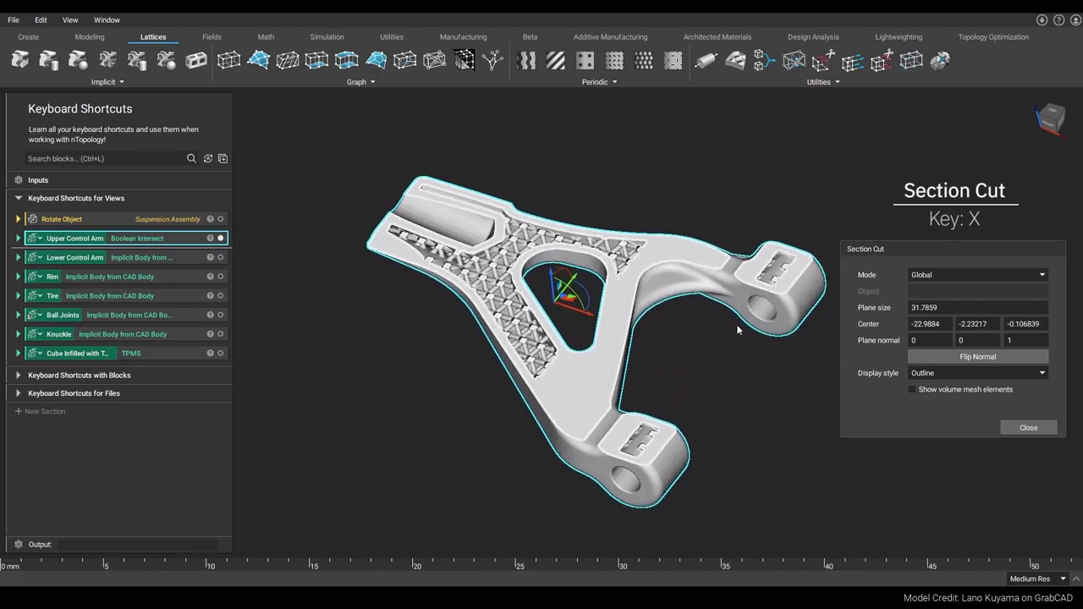
{"action": "right_click_drag", "start_coordinate": [559, 276], "coordinate": [557, 269]}
{"action": "left_click_drag", "start_coordinate": [551, 269], "coordinate": [549, 274]}
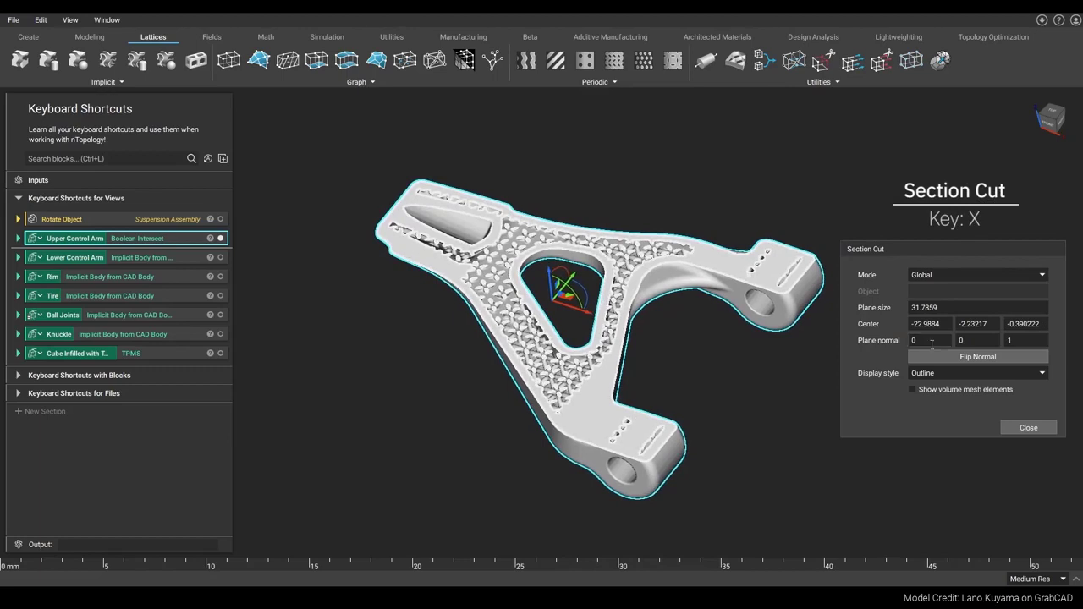
{"action": "right_click_drag", "start_coordinate": [725, 307], "coordinate": [516, 194]}
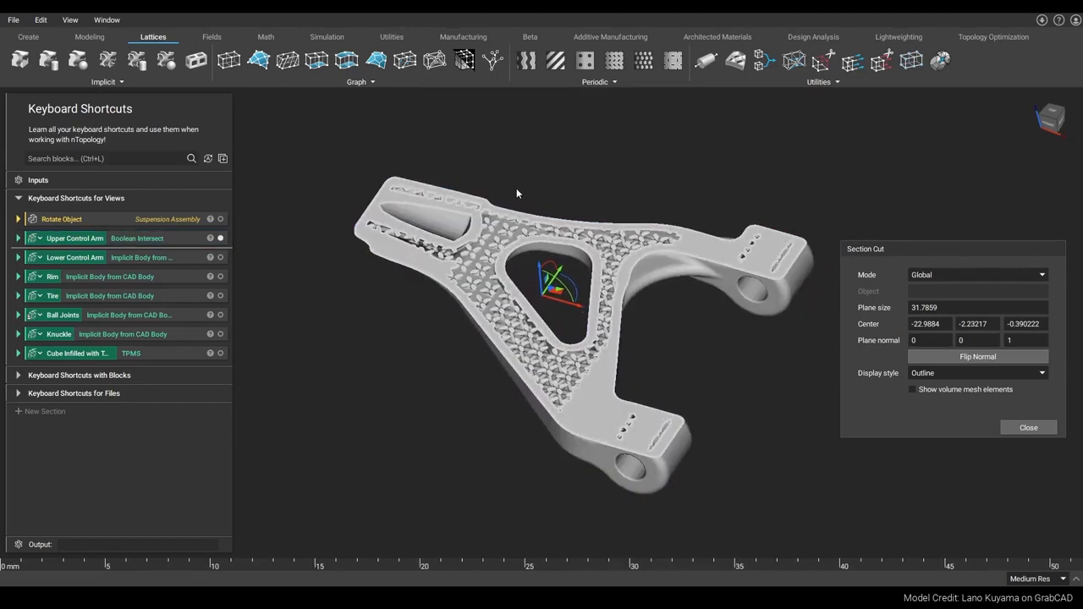
Step: Open the Field Viewer on the upper control arm and hide the arm's body
{"action": "left_click", "coordinate": [176, 237]}
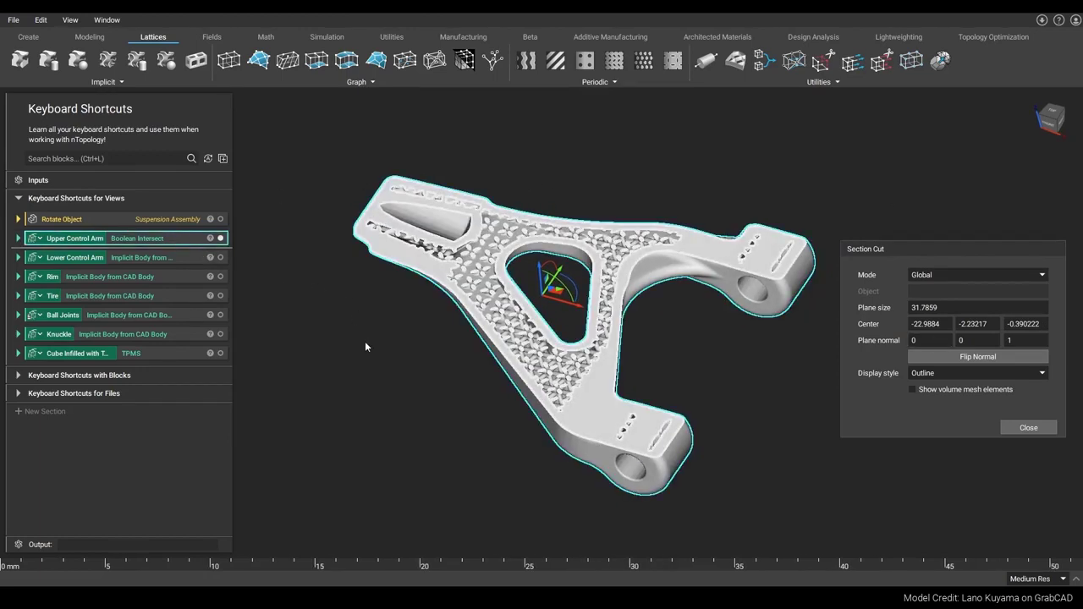
{"action": "key", "text": "f"}
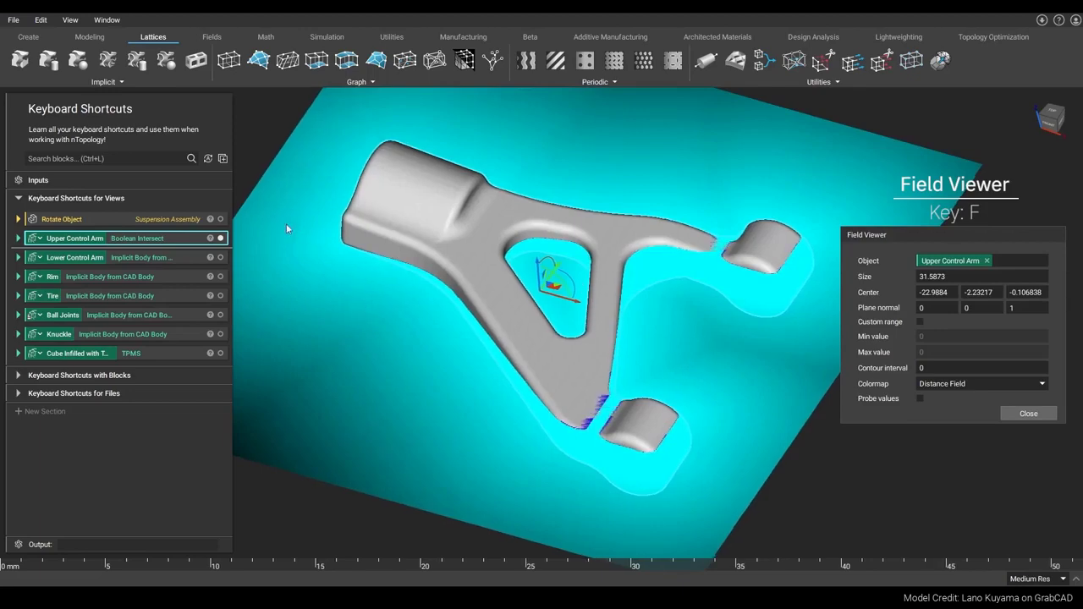
{"action": "left_click", "coordinate": [220, 239]}
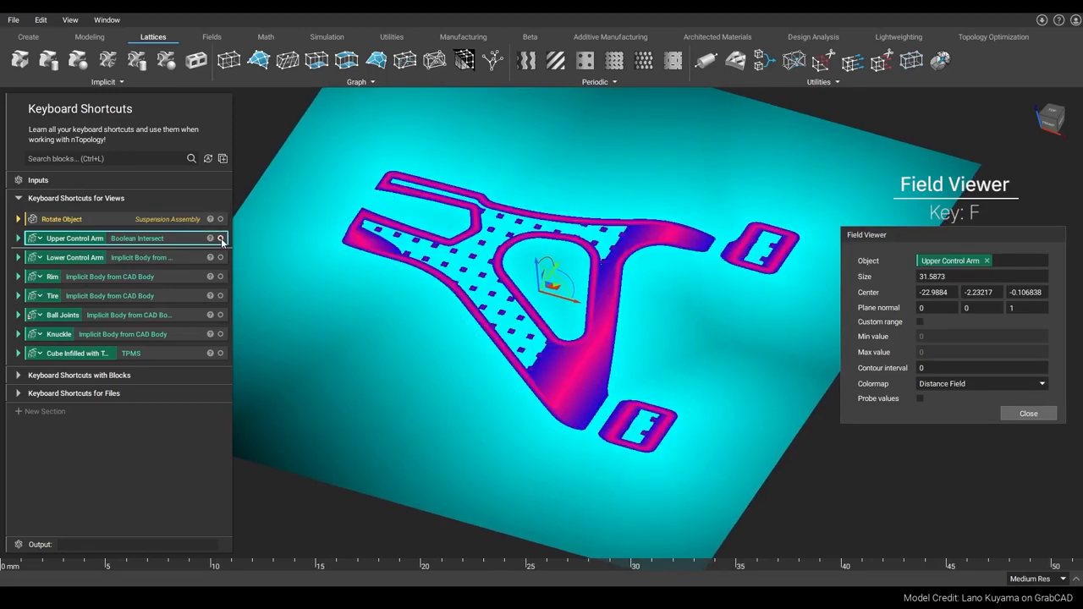
Step: Close the Field Viewer on the upper control arm
{"action": "scroll", "coordinate": [670, 292], "scroll_direction": "up", "scroll_amount": 1}
{"action": "left_click_drag", "start_coordinate": [527, 278], "coordinate": [528, 293]}
{"action": "left_click", "coordinate": [1029, 413]}
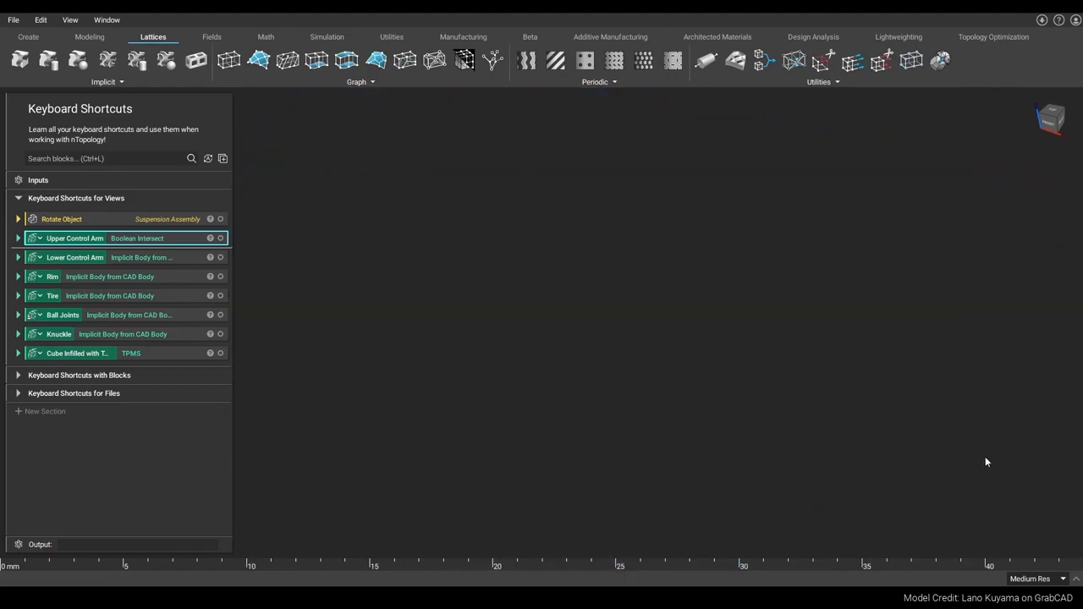
Step: Turn on visibility of the Cube Infilled with TPMS block and view its lattice
{"action": "left_click", "coordinate": [180, 352]}
{"action": "key", "text": "v"}
{"action": "key", "text": "f"}
{"action": "right_click_drag", "start_coordinate": [488, 316], "coordinate": [535, 364]}
{"action": "left_click", "coordinate": [821, 268]}
{"action": "scroll", "coordinate": [610, 319], "scroll_direction": "up", "scroll_amount": 5}
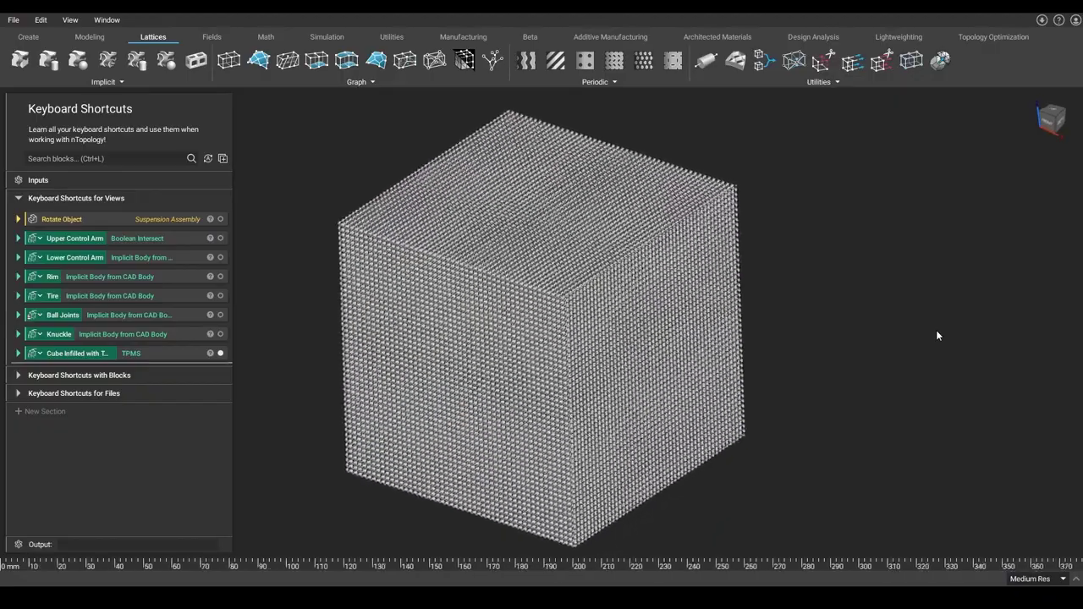
{"action": "scroll", "coordinate": [610, 320], "scroll_direction": "up", "scroll_amount": 1}
{"action": "key", "text": "ctrl+h"}
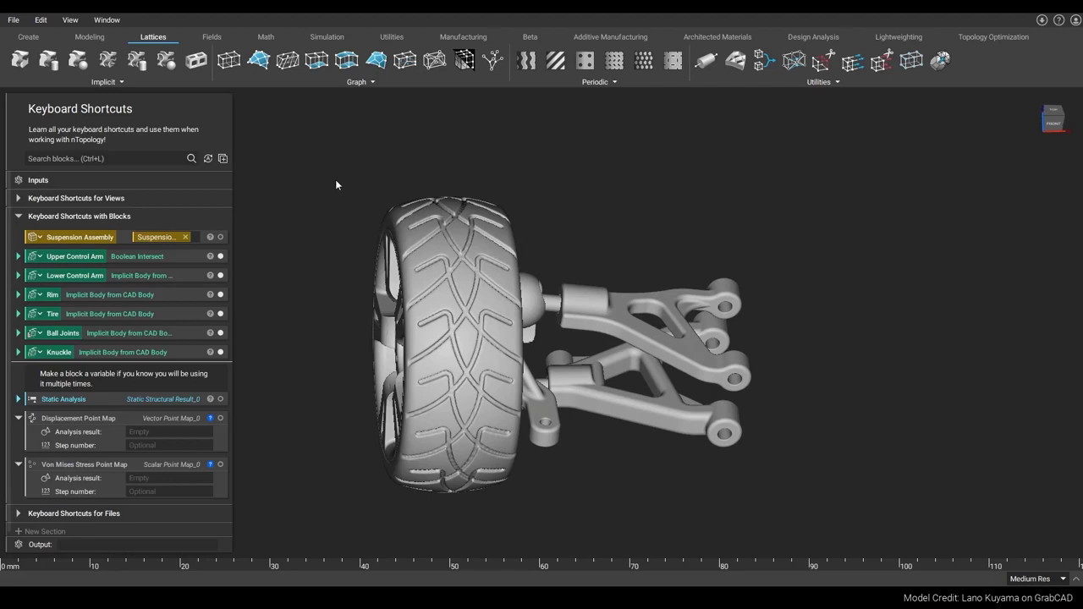
Step: Search the blocks for "import part" and add the Import Part block to the notebook
{"action": "key", "text": "ctrl+l"}
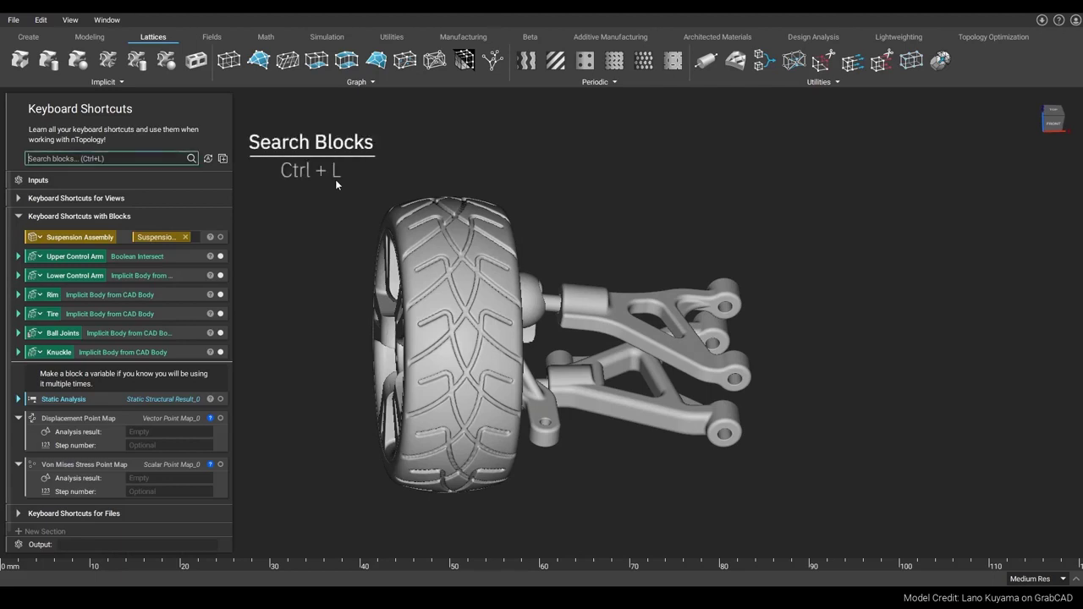
{"action": "type", "text": "import part"}
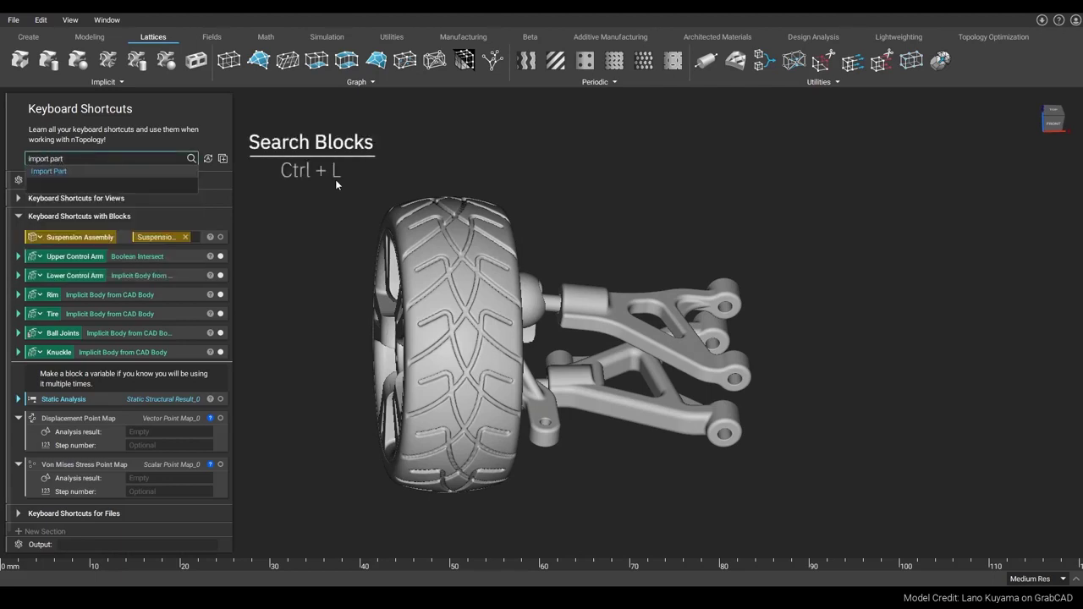
{"action": "key", "text": "Return"}
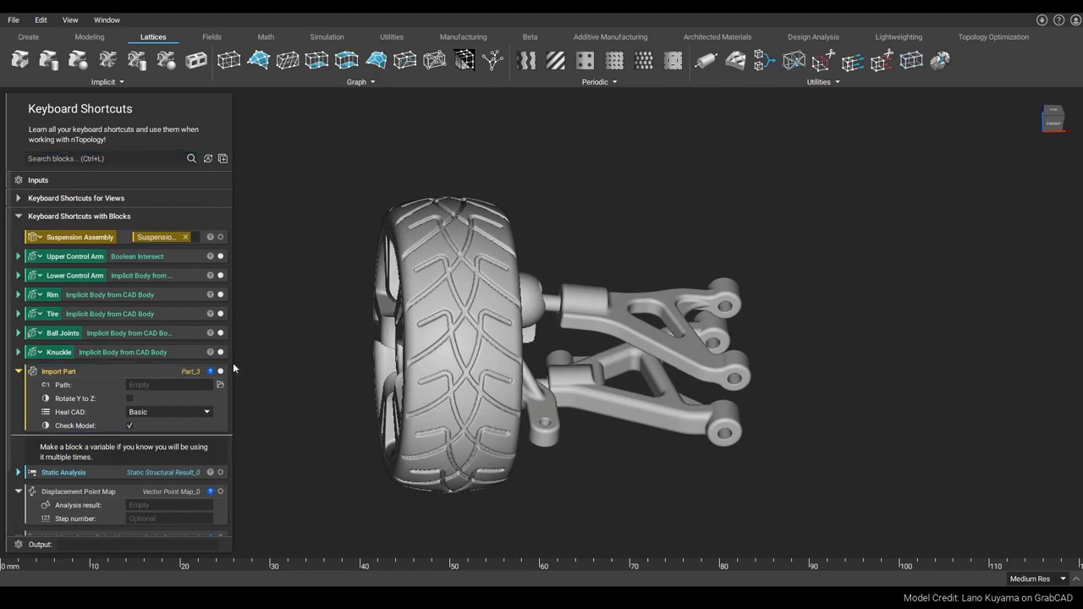
Step: Collapse the Import Part block and import the suspension.STEP file
{"action": "left_click", "coordinate": [18, 373]}
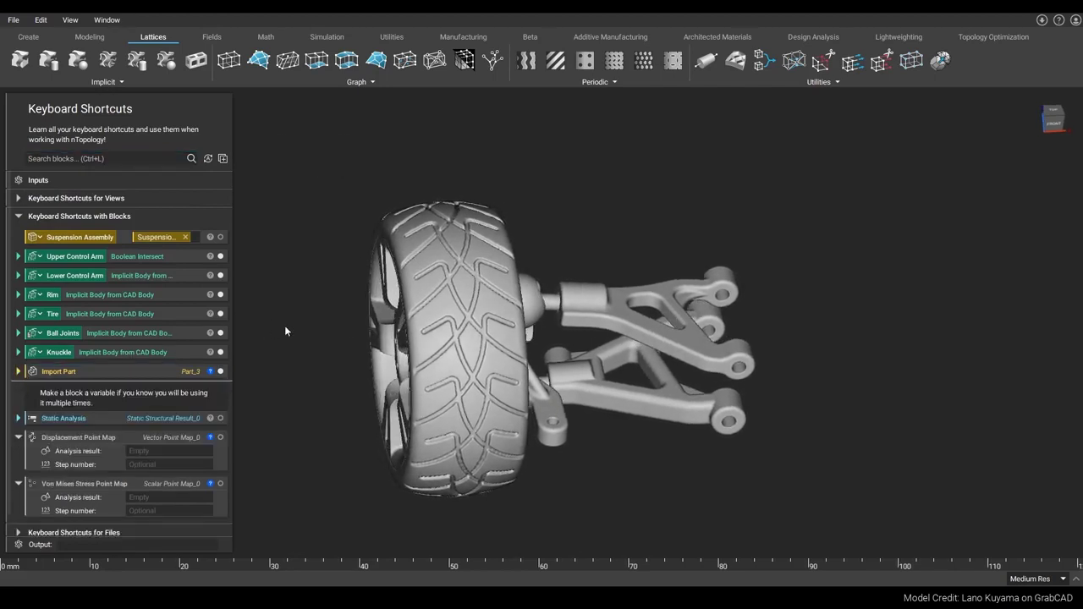
{"action": "key", "text": "ctrl+i"}
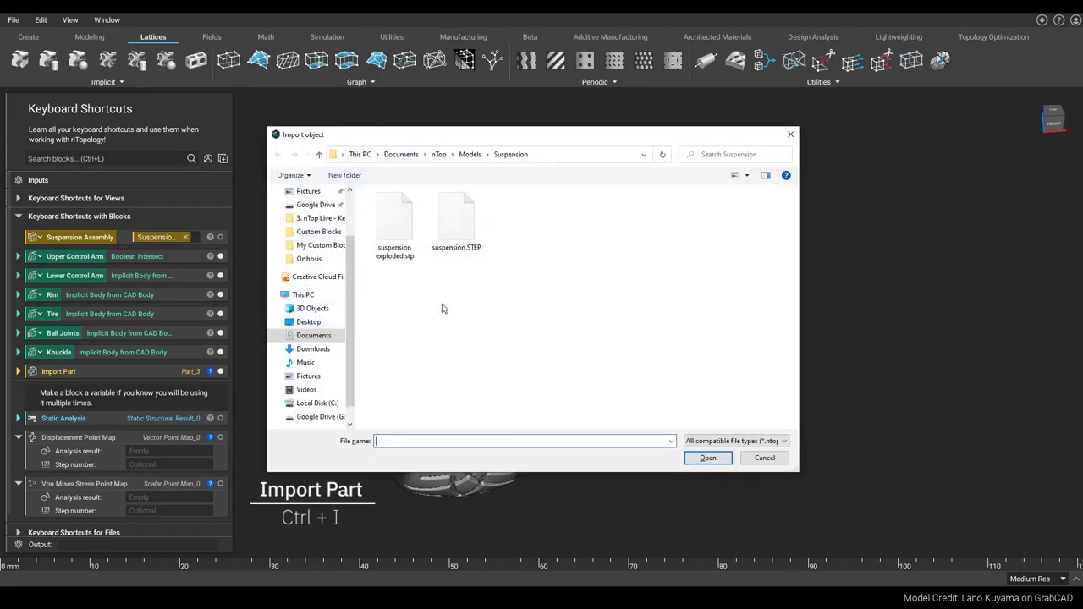
{"action": "left_click", "coordinate": [459, 222]}
{"action": "left_click", "coordinate": [706, 458]}
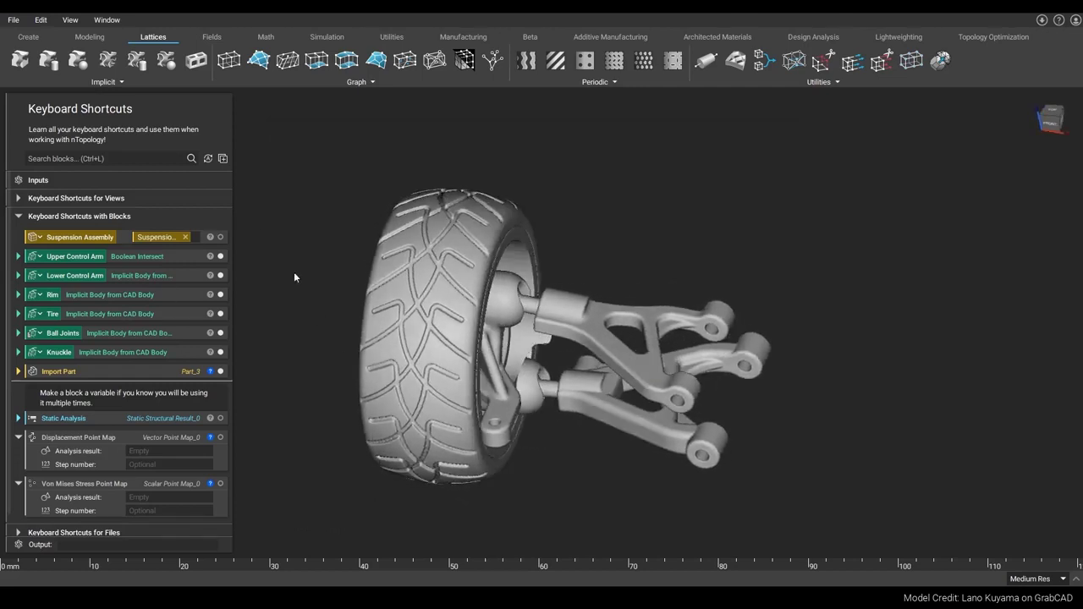
Step: Select the Tire block and isolate it in the viewport
{"action": "left_click", "coordinate": [75, 313]}
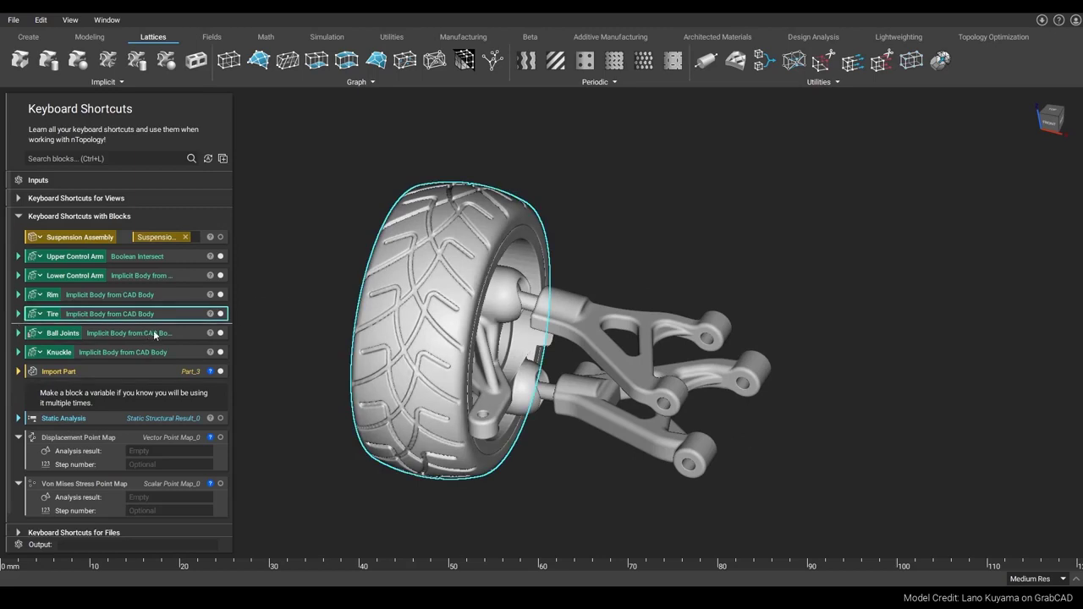
{"action": "key", "text": "i"}
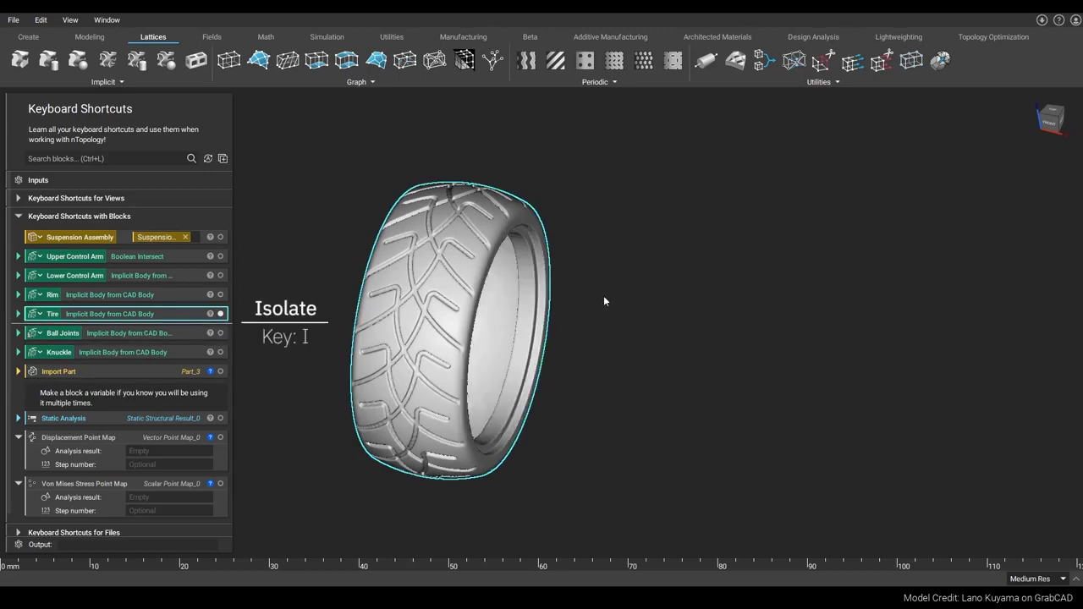
{"action": "left_click", "coordinate": [623, 290]}
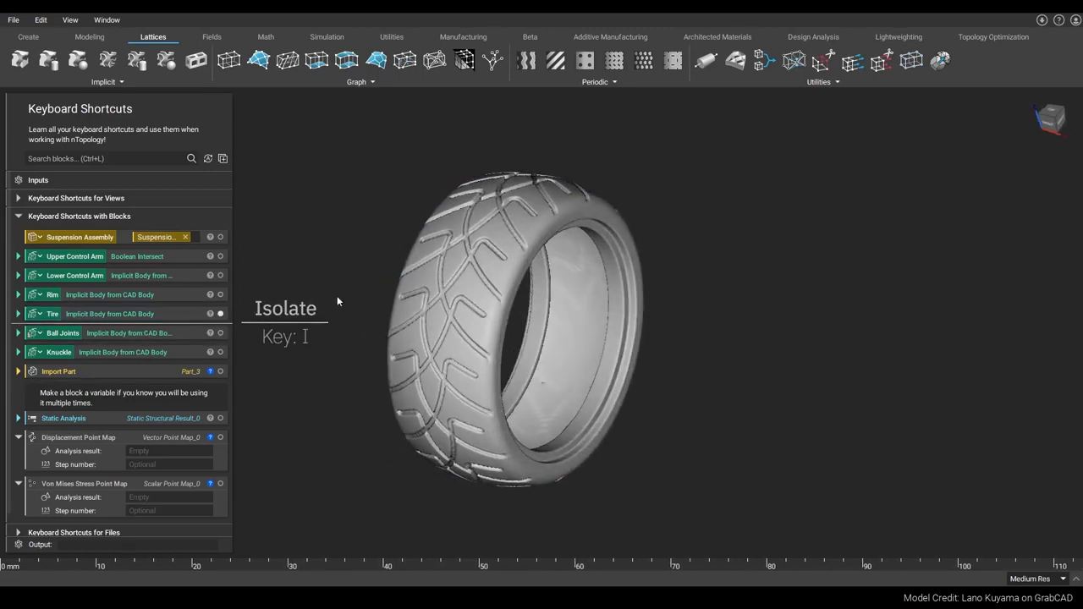
Step: Select the Upper Control Arm, Lower Control Arm, Rim, Tire, Ball Joints and Knuckle blocks together
{"action": "left_click", "coordinate": [183, 256], "text": "ctrl"}
{"action": "left_click", "coordinate": [188, 275], "text": "ctrl"}
{"action": "left_click", "coordinate": [191, 295], "text": "ctrl"}
{"action": "left_click", "coordinate": [191, 314], "text": "ctrl"}
{"action": "left_click", "coordinate": [195, 333], "text": "ctrl"}
{"action": "left_click", "coordinate": [196, 352], "text": "ctrl"}
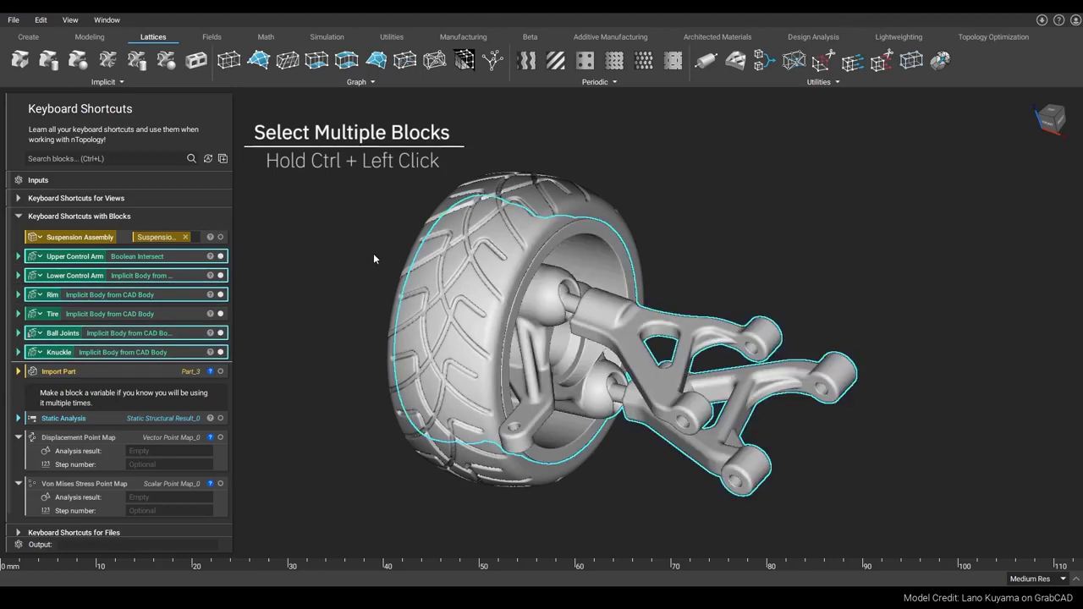
Step: Clear the selection, then select all visible blocks
{"action": "right_click_drag", "start_coordinate": [387, 237], "coordinate": [404, 225]}
{"action": "left_click", "coordinate": [325, 280]}
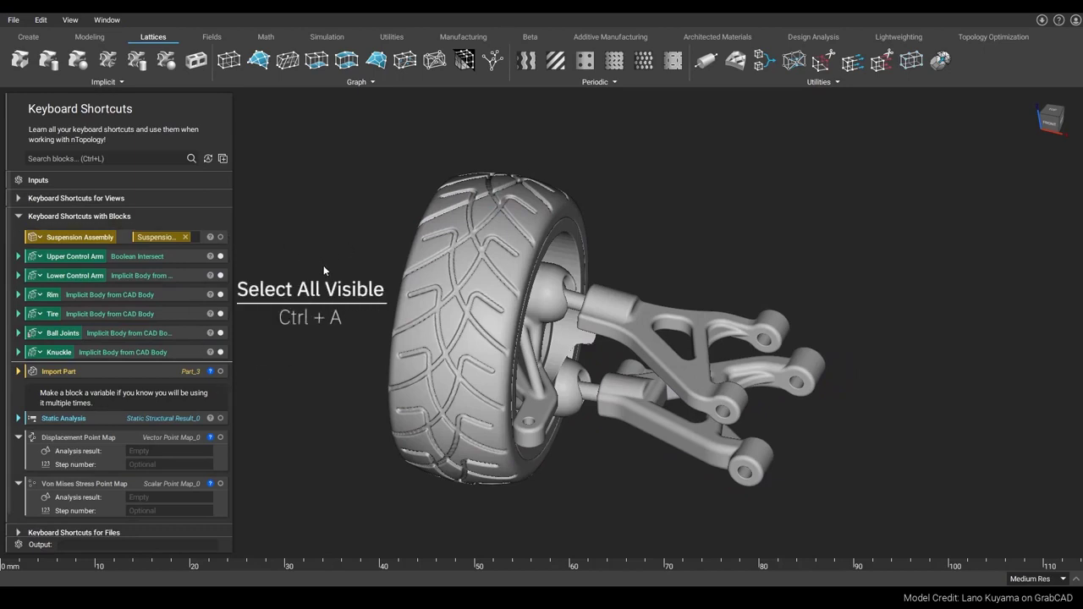
{"action": "key", "text": "ctrl+a"}
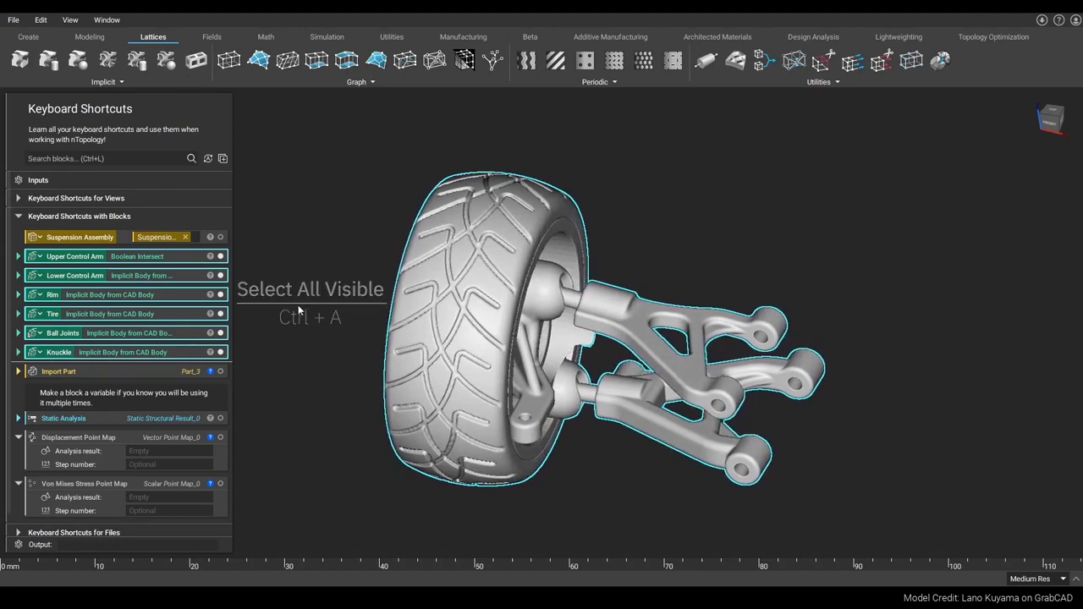
{"action": "right_click_drag", "start_coordinate": [294, 306], "coordinate": [305, 317]}
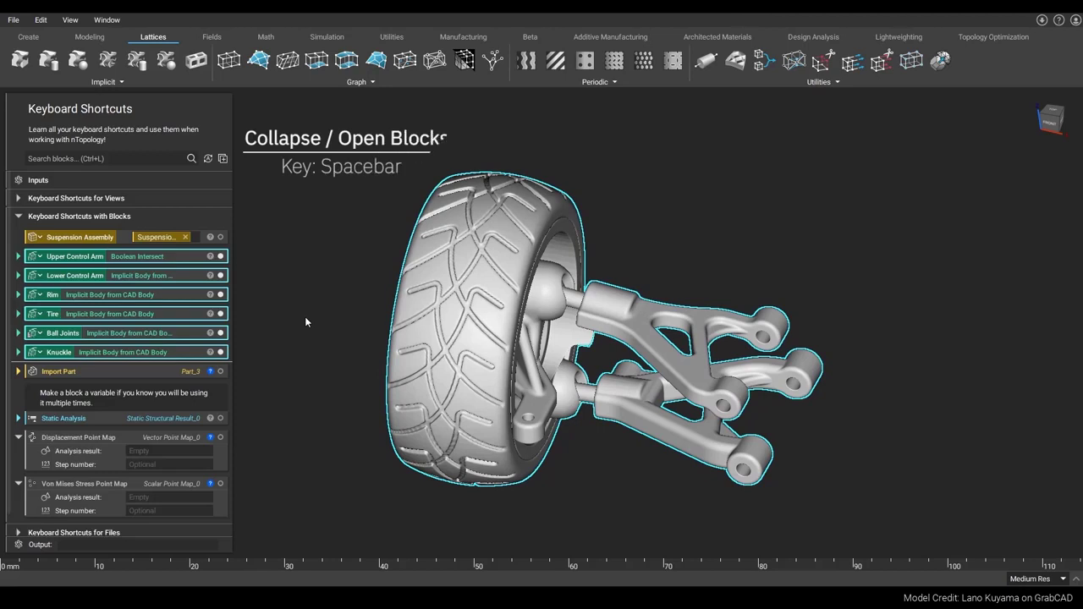
Step: Expand the selected blocks and collapse them again
{"action": "key", "text": "space"}
{"action": "scroll", "coordinate": [179, 336], "scroll_direction": "down", "scroll_amount": 2}
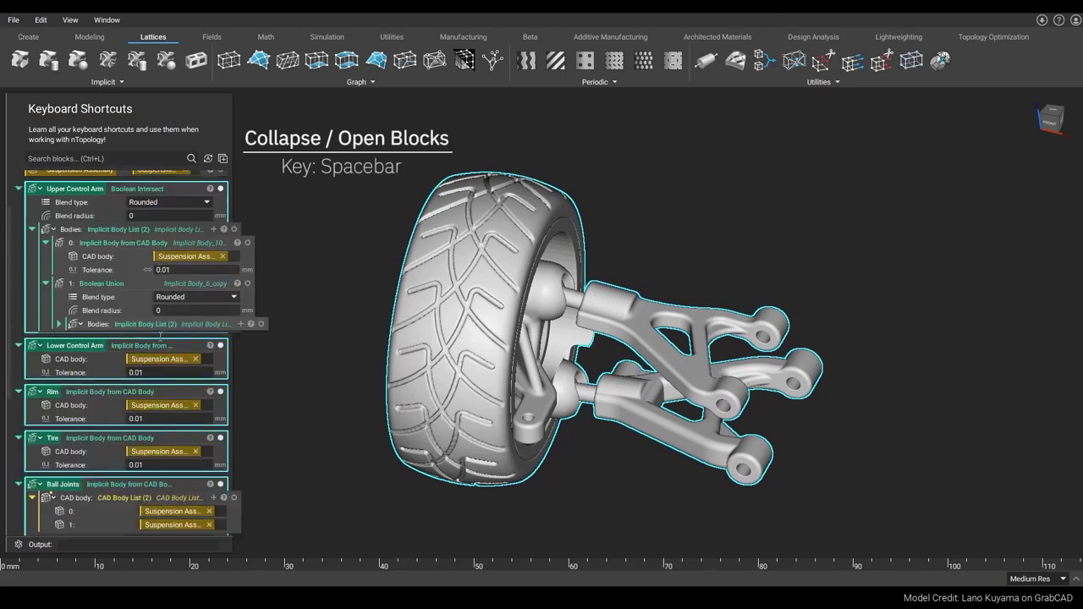
{"action": "key", "text": "space"}
{"action": "key", "text": "space"}
{"action": "key", "text": "space"}
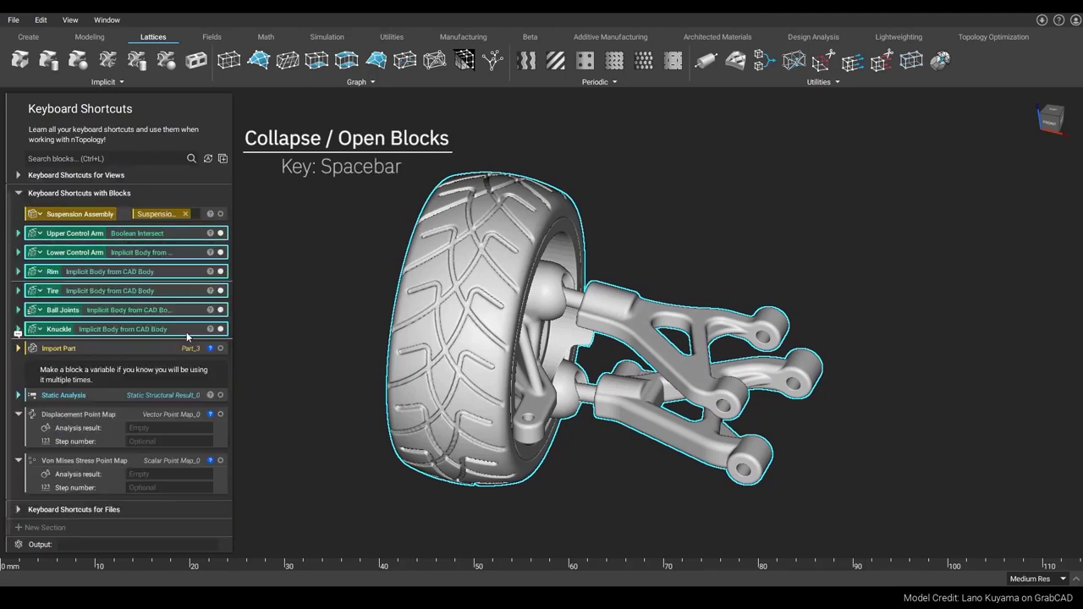
Step: Clear the selection and review the Static Analysis block's context menu, then select that block
{"action": "scroll", "coordinate": [187, 336], "scroll_direction": "up", "scroll_amount": 1}
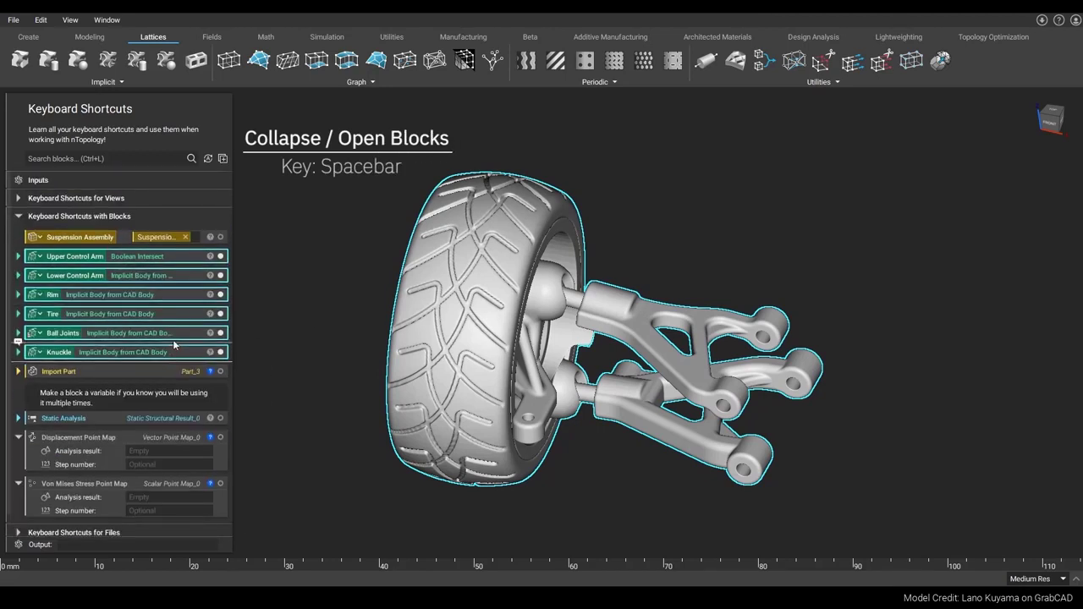
{"action": "left_click", "coordinate": [340, 312]}
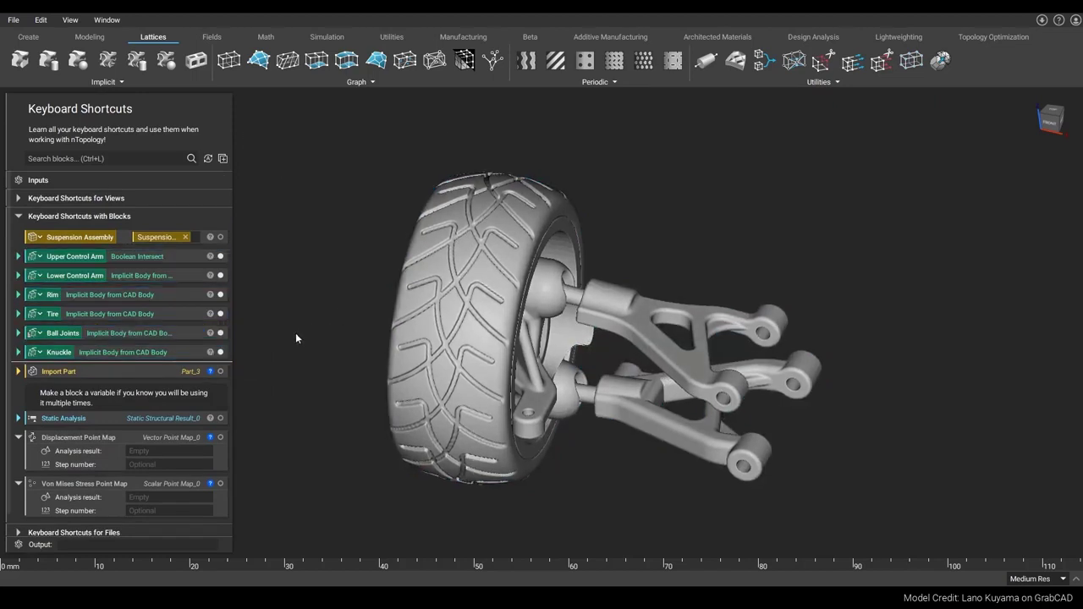
{"action": "scroll", "coordinate": [152, 365], "scroll_direction": "down", "scroll_amount": 1}
{"action": "right_click", "coordinate": [113, 396]}
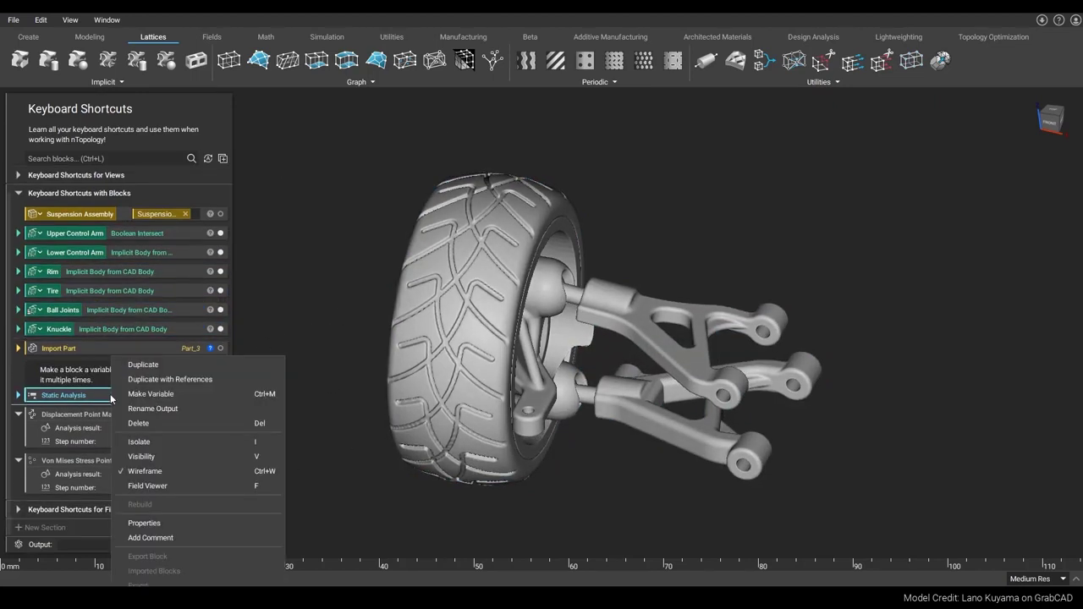
{"action": "left_click", "coordinate": [293, 354]}
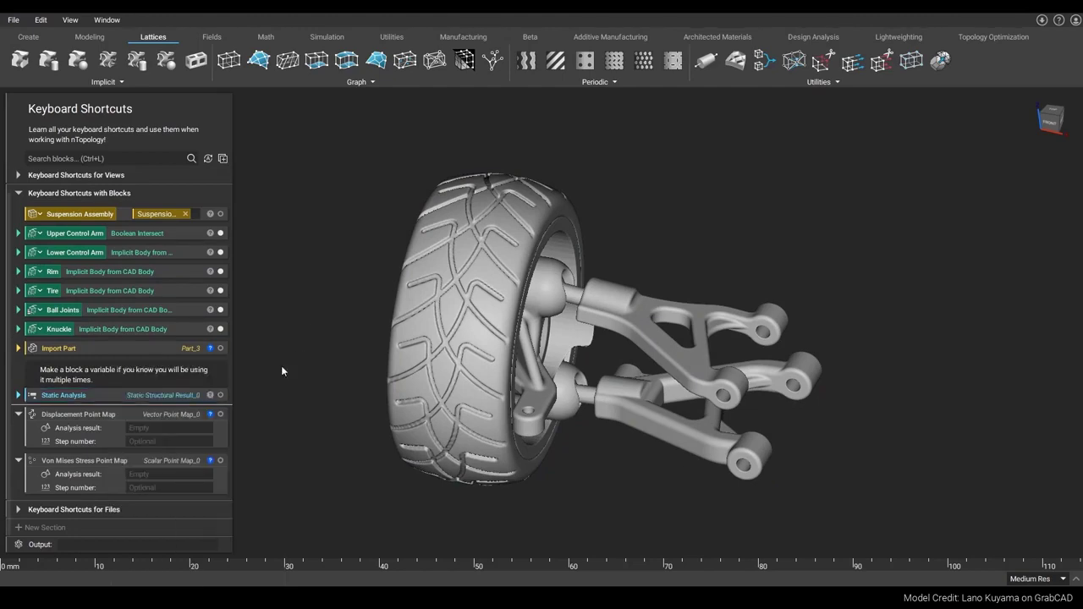
{"action": "left_click", "coordinate": [110, 395]}
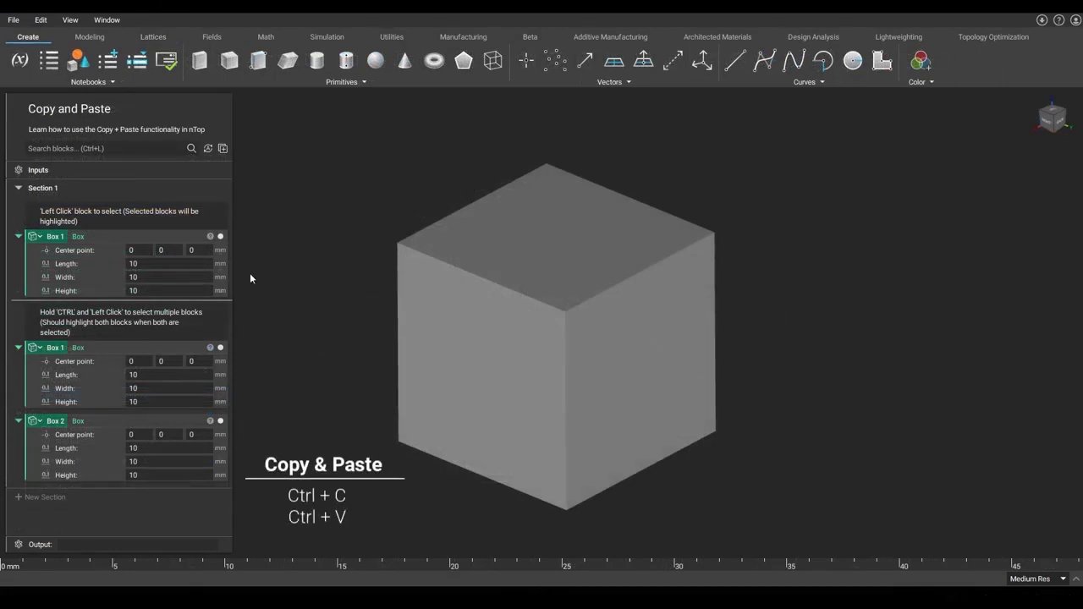
Step: Select the first Box 1 block, then select the second Box 1 and Box 2 blocks together
{"action": "left_click", "coordinate": [184, 237]}
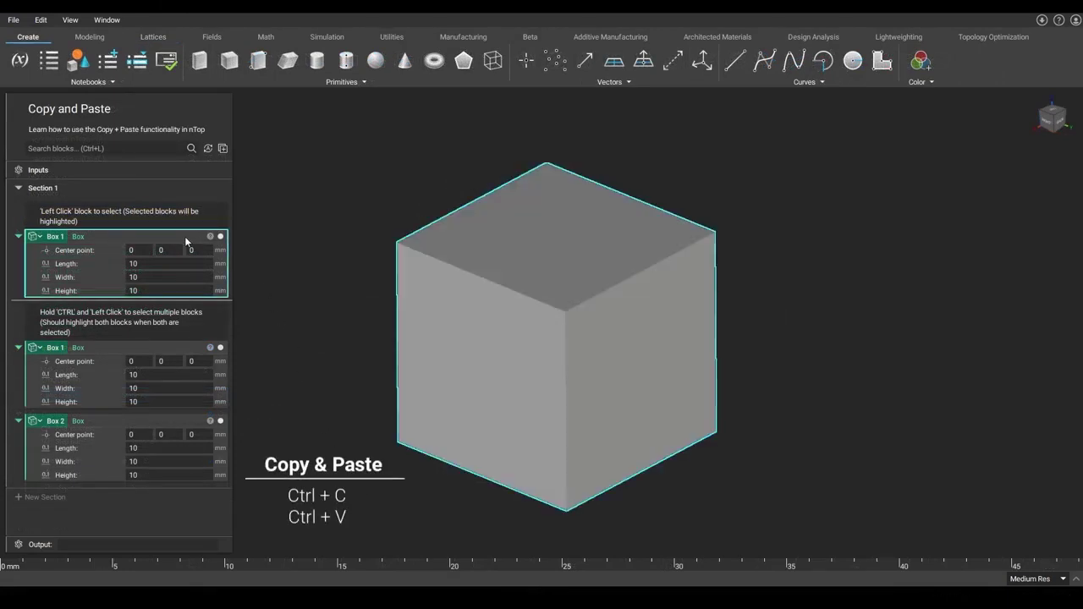
{"action": "left_click", "coordinate": [188, 349]}
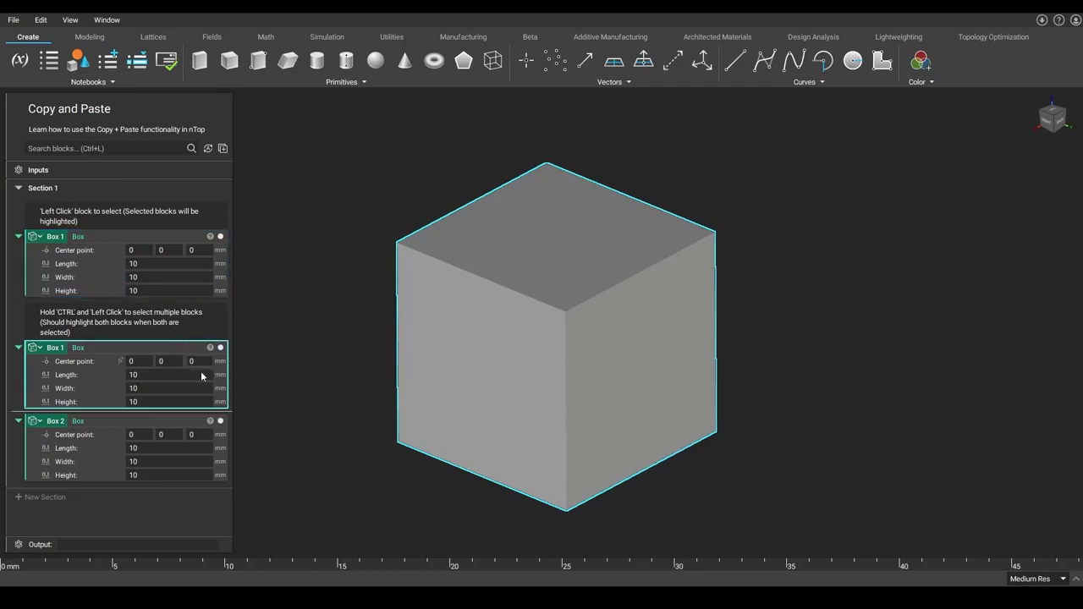
{"action": "left_click", "coordinate": [187, 423], "text": "ctrl"}
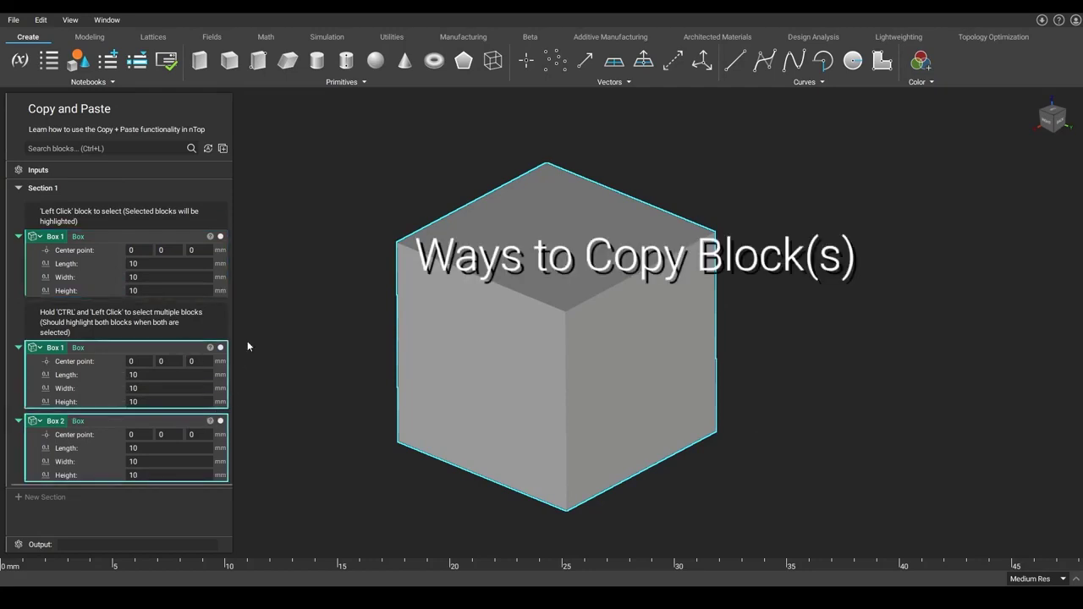
Step: Select the first Box 1 block and copy it
{"action": "left_click", "coordinate": [254, 319]}
{"action": "left_click", "coordinate": [201, 245]}
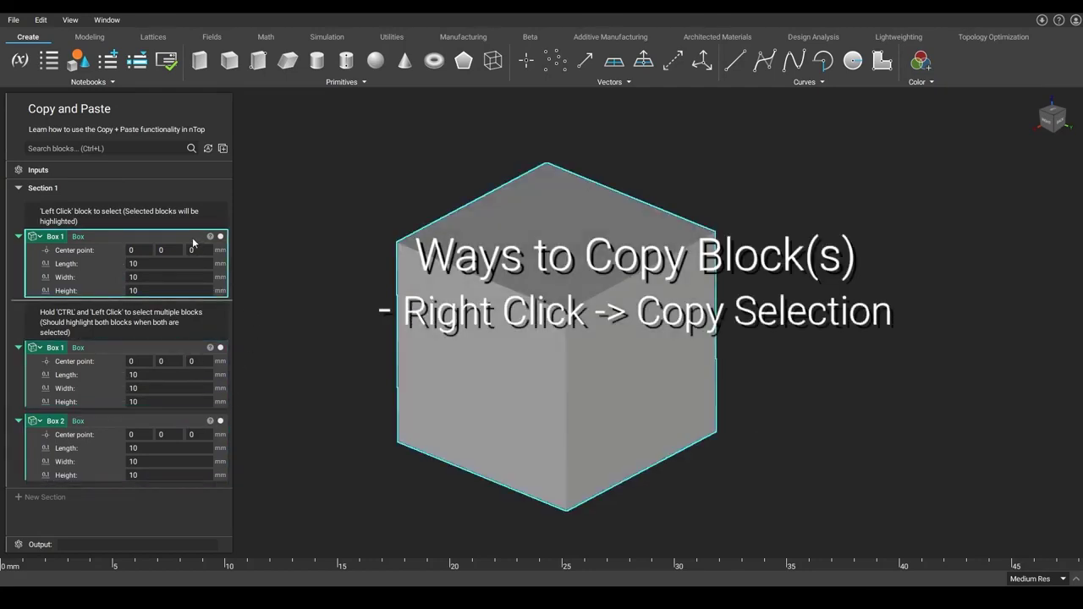
{"action": "right_click", "coordinate": [193, 243]}
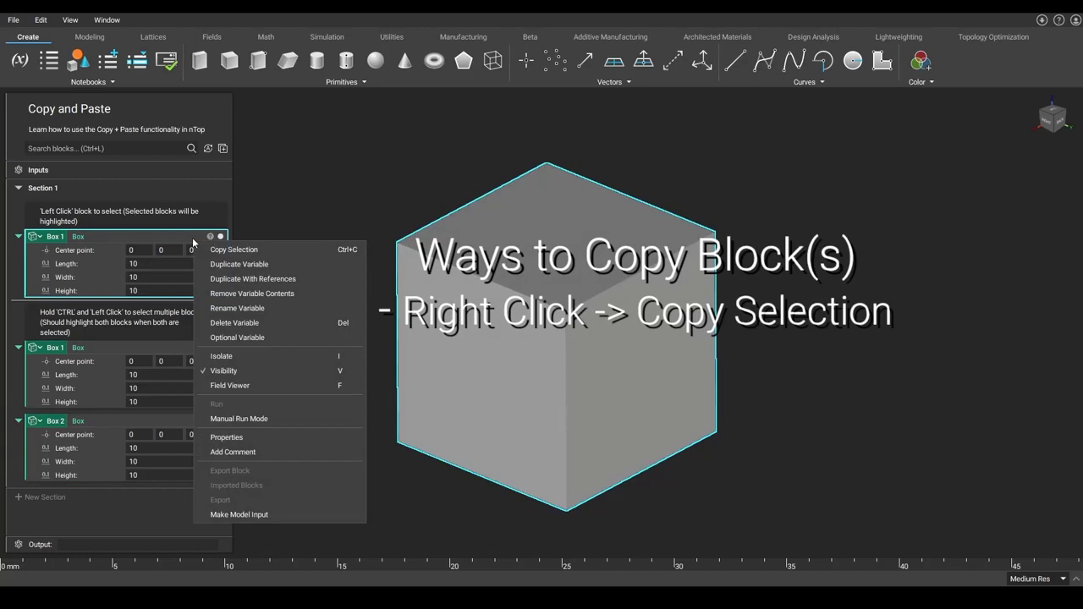
{"action": "left_click", "coordinate": [271, 229]}
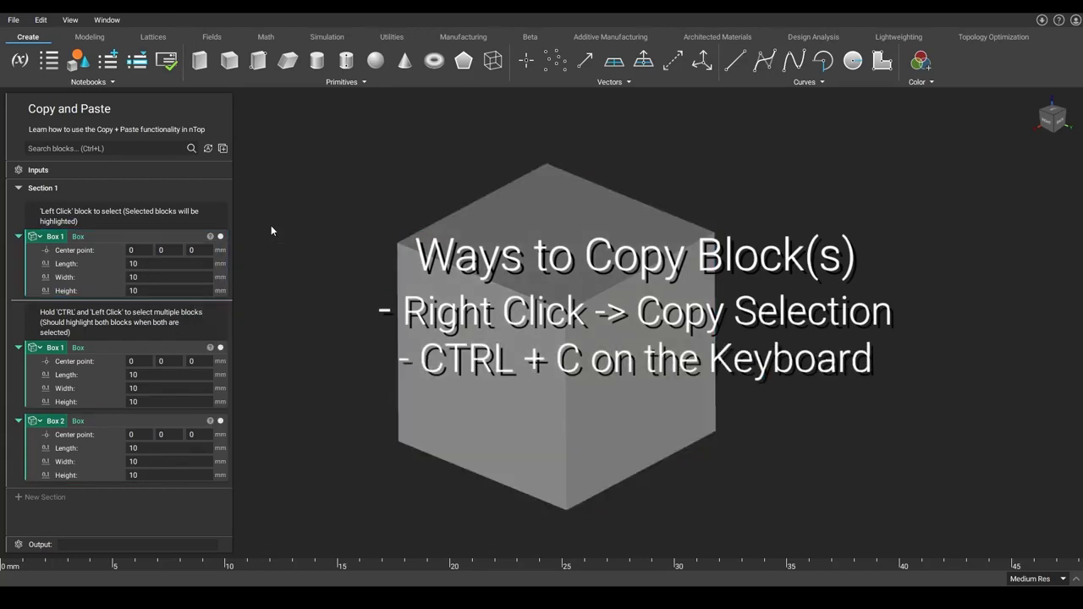
{"action": "left_click", "coordinate": [184, 231]}
{"action": "left_click", "coordinate": [41, 20]}
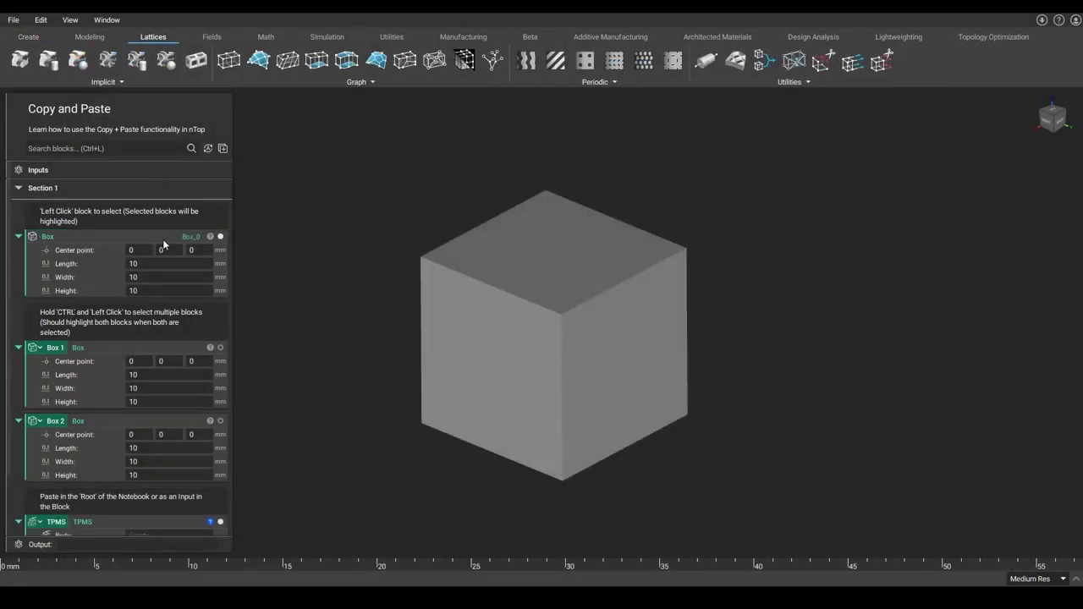
Step: Duplicate the Box block
{"action": "left_click", "coordinate": [162, 239]}
{"action": "right_click", "coordinate": [162, 238]}
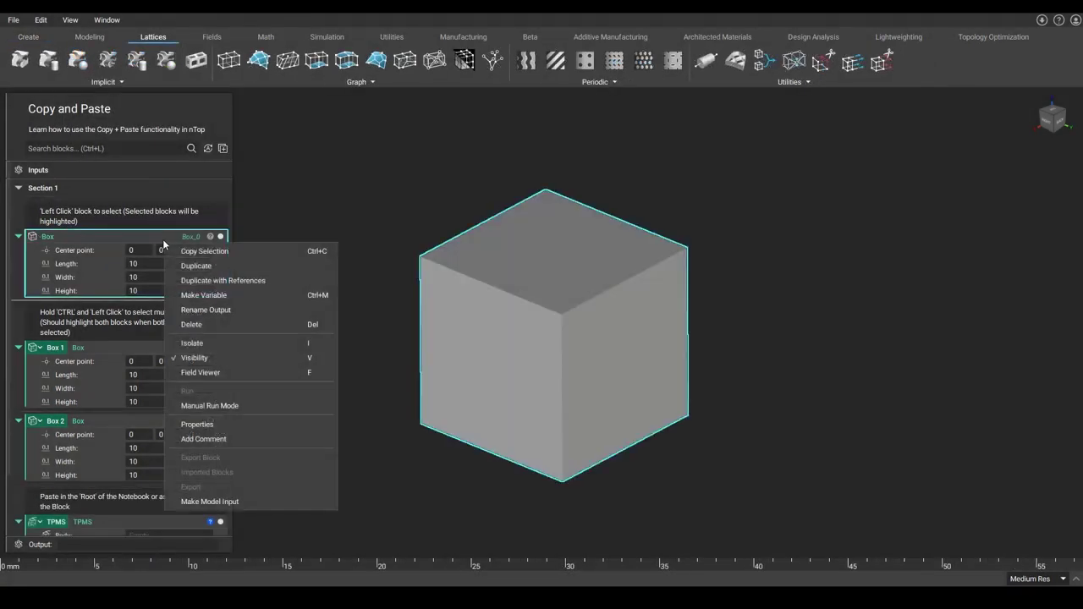
{"action": "left_click", "coordinate": [214, 265]}
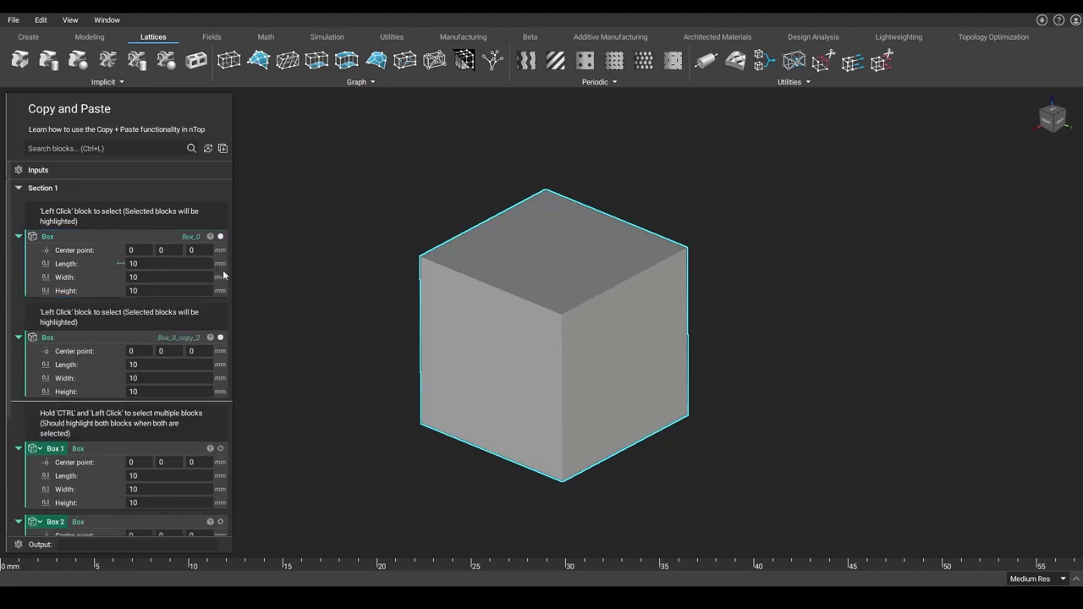
Step: Copy the Box block and paste it into the notebook
{"action": "left_click", "coordinate": [170, 237]}
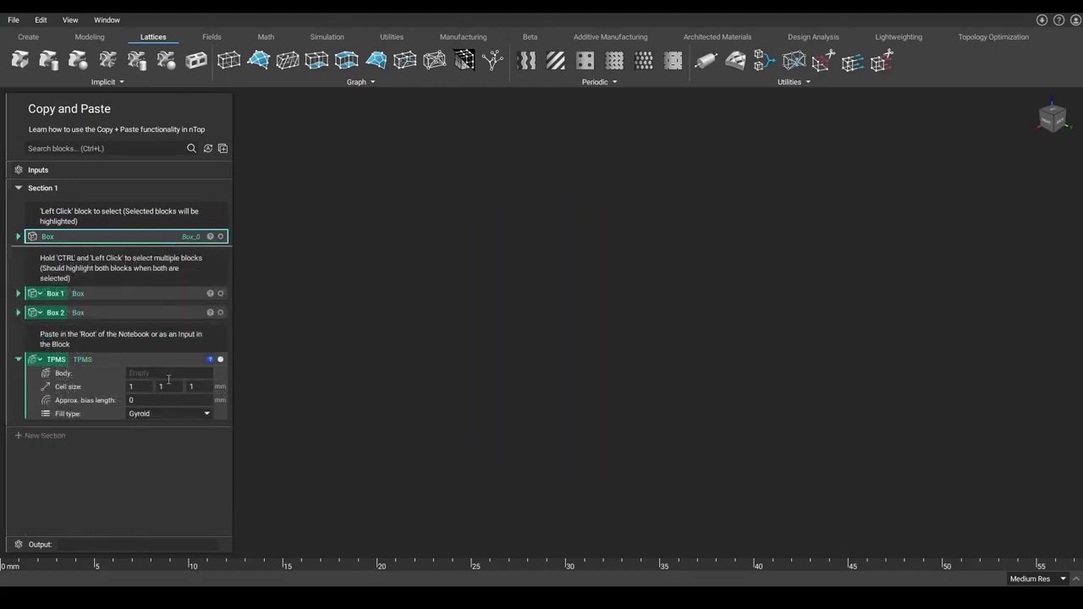
{"action": "key", "text": "ctrl+c"}
{"action": "key", "text": "ctrl+v"}
Step: Paste the copied box into the TPMS block's Body input
{"action": "left_click", "coordinate": [174, 374]}
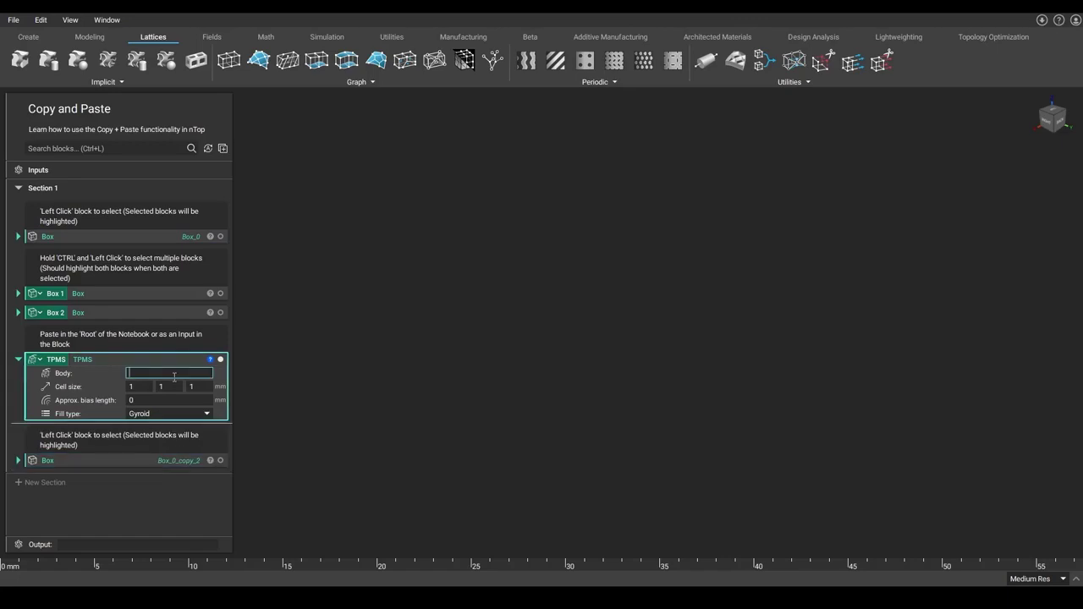
{"action": "right_click", "coordinate": [175, 375]}
{"action": "left_click", "coordinate": [199, 443]}
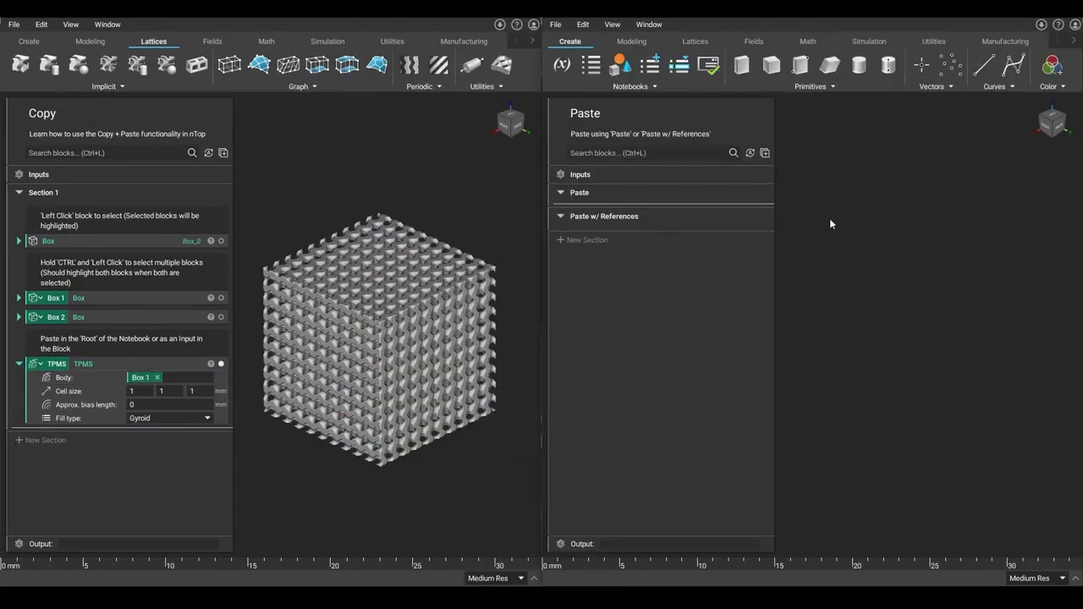
Step: Paste the copied TPMS block into the Paste section of the notebook
{"action": "right_click", "coordinate": [783, 213]}
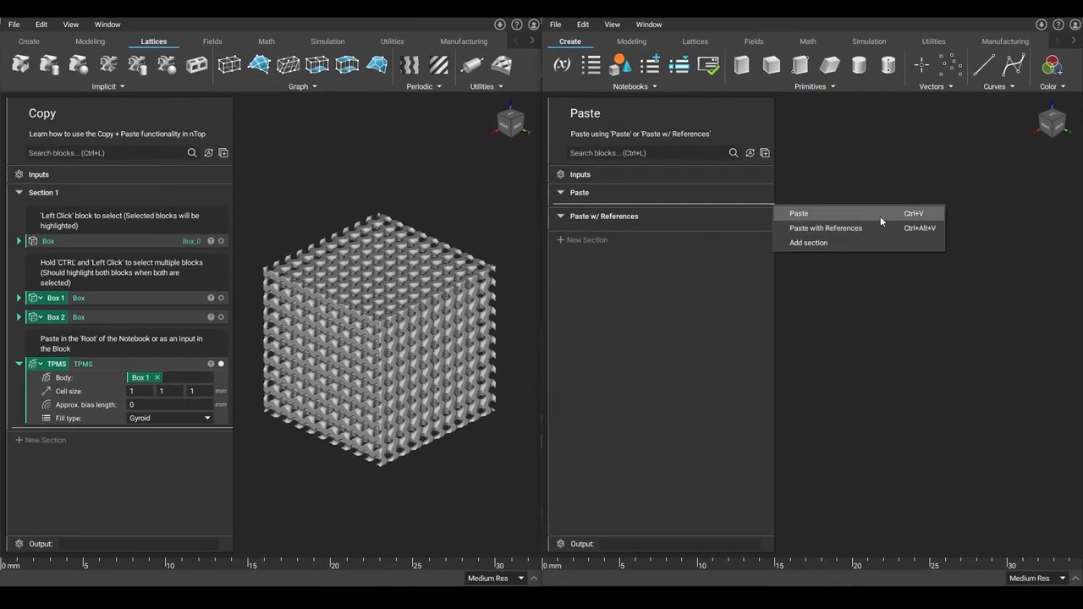
{"action": "left_click", "coordinate": [881, 217]}
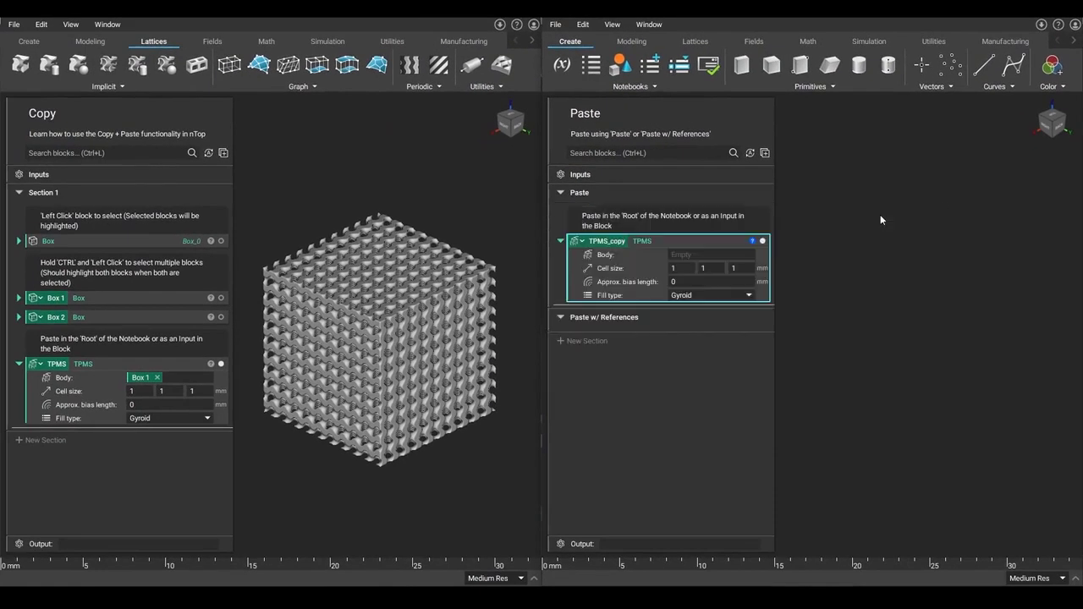
Step: Paste the TPMS block with references into the Paste w/ References section, bringing its Box input along
{"action": "left_click", "coordinate": [734, 252]}
{"action": "right_click", "coordinate": [743, 326]}
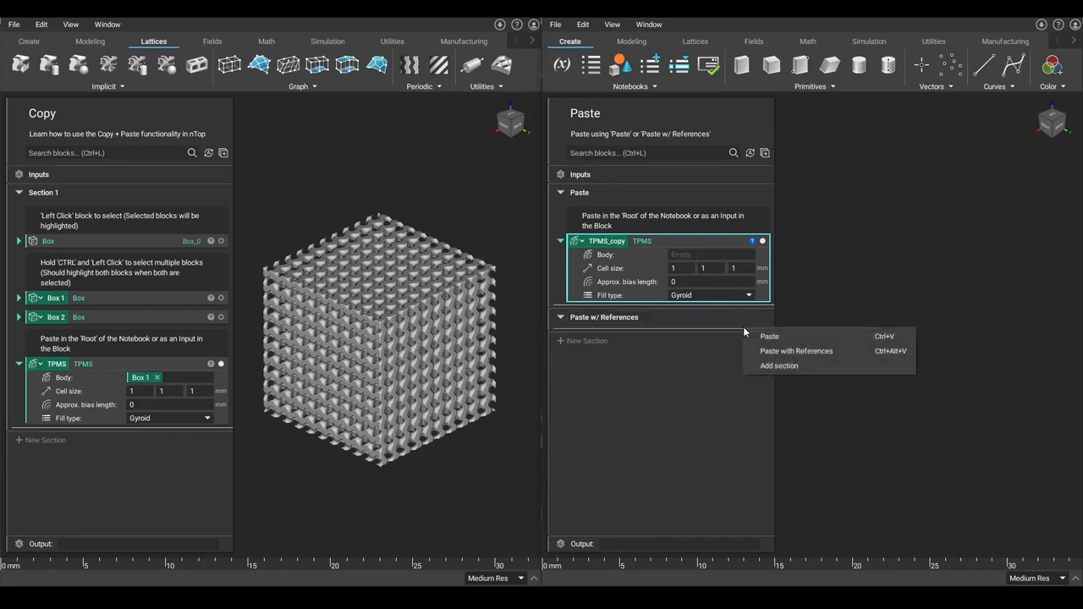
{"action": "left_click", "coordinate": [842, 352]}
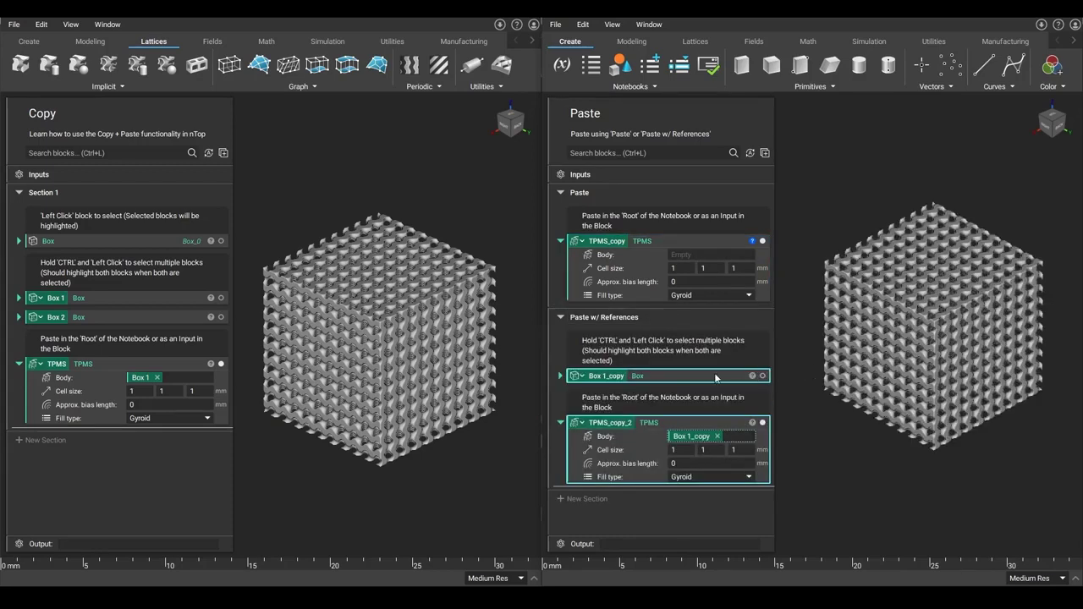
{"action": "left_click", "coordinate": [703, 440]}
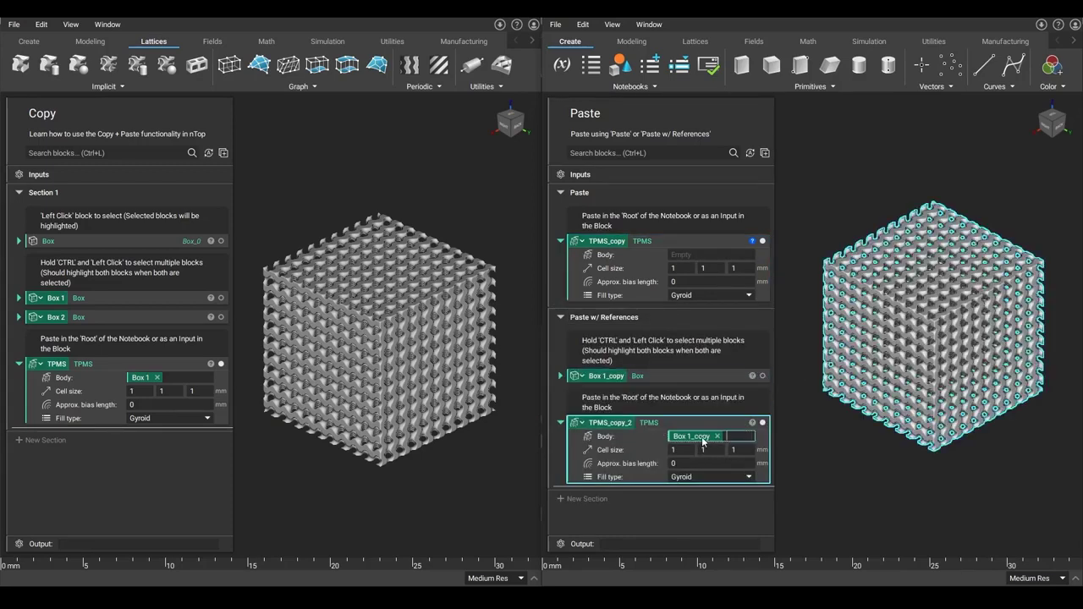
{"action": "left_click", "coordinate": [791, 448]}
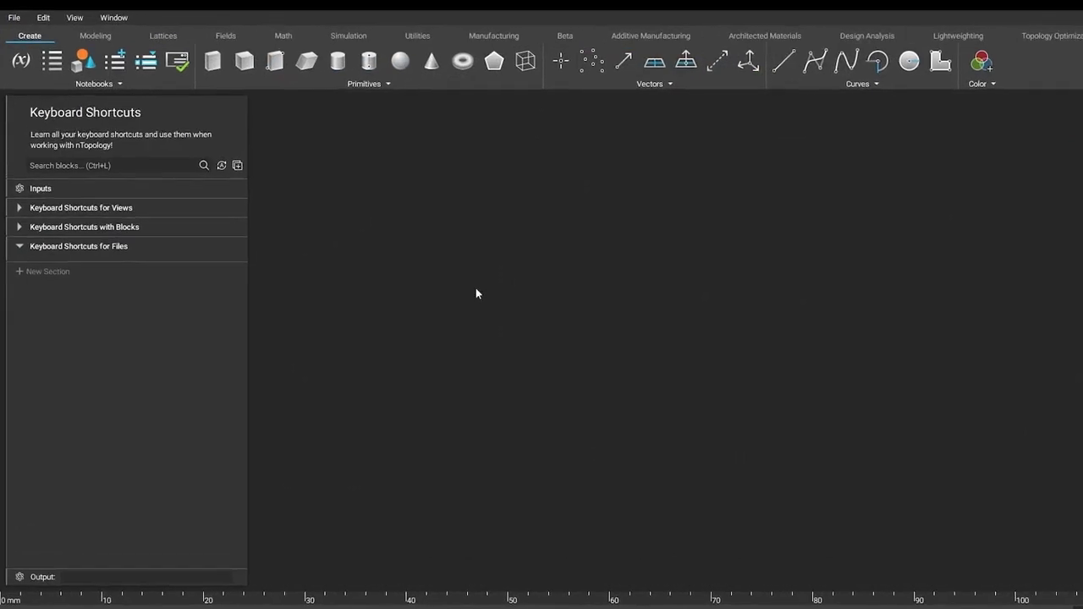
Step: Create a new nTop file
{"action": "left_click", "coordinate": [17, 19]}
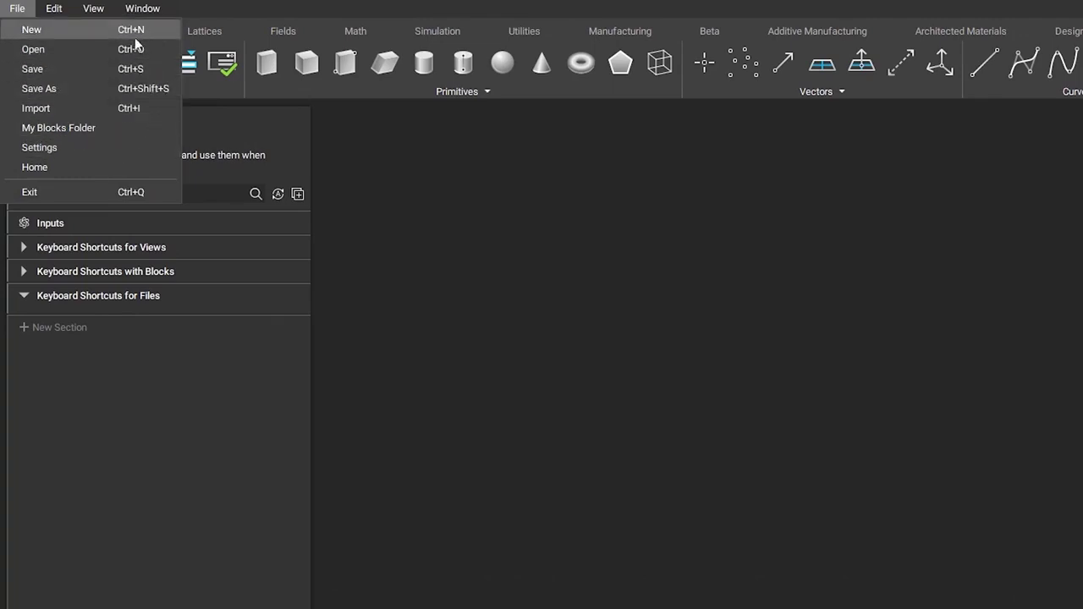
{"action": "left_click", "coordinate": [594, 293]}
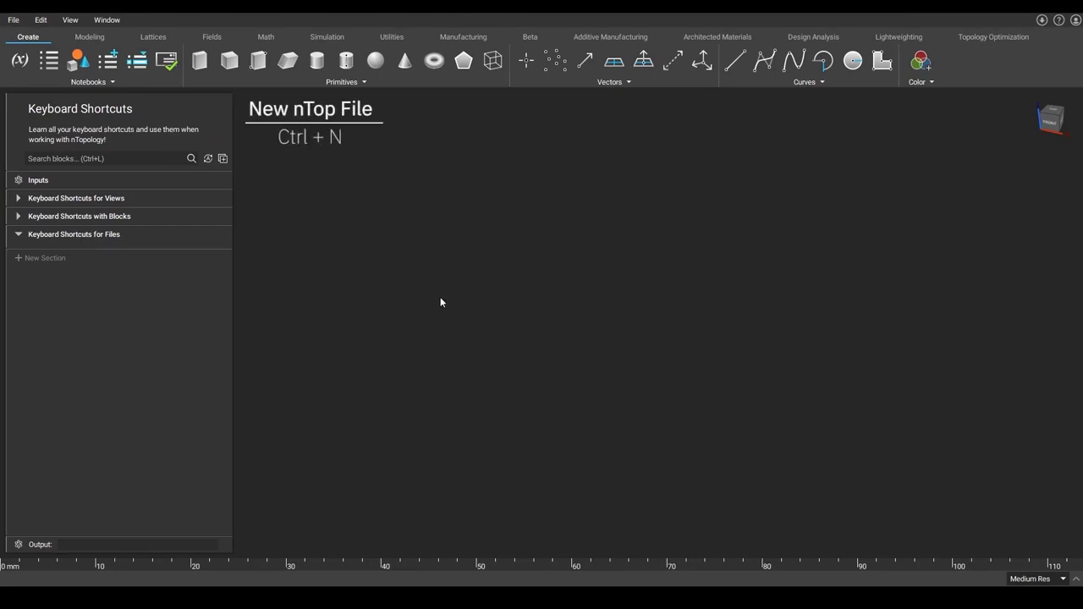
{"action": "key", "text": "ctrl+n"}
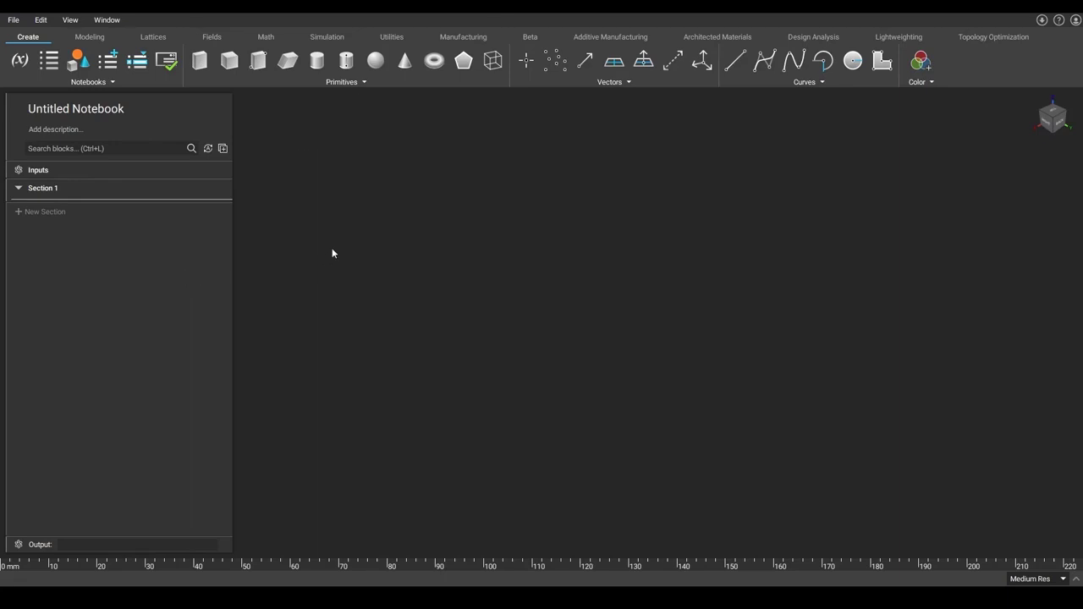
Step: Open the file Keyboard Shortcuts - Save your files!.ntop
{"action": "key", "text": "ctrl+o"}
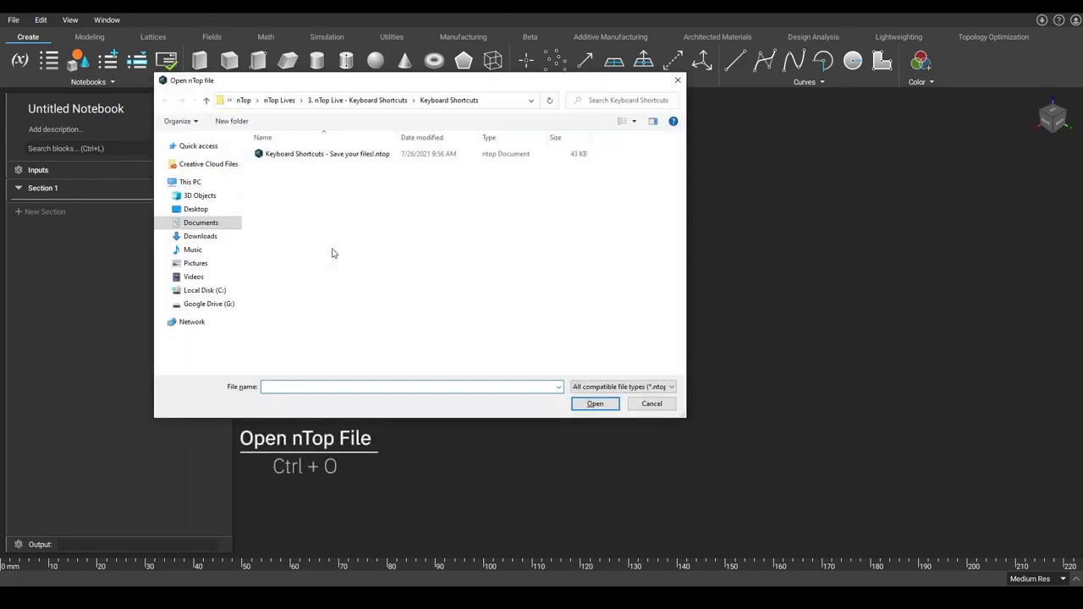
{"action": "left_click", "coordinate": [377, 154]}
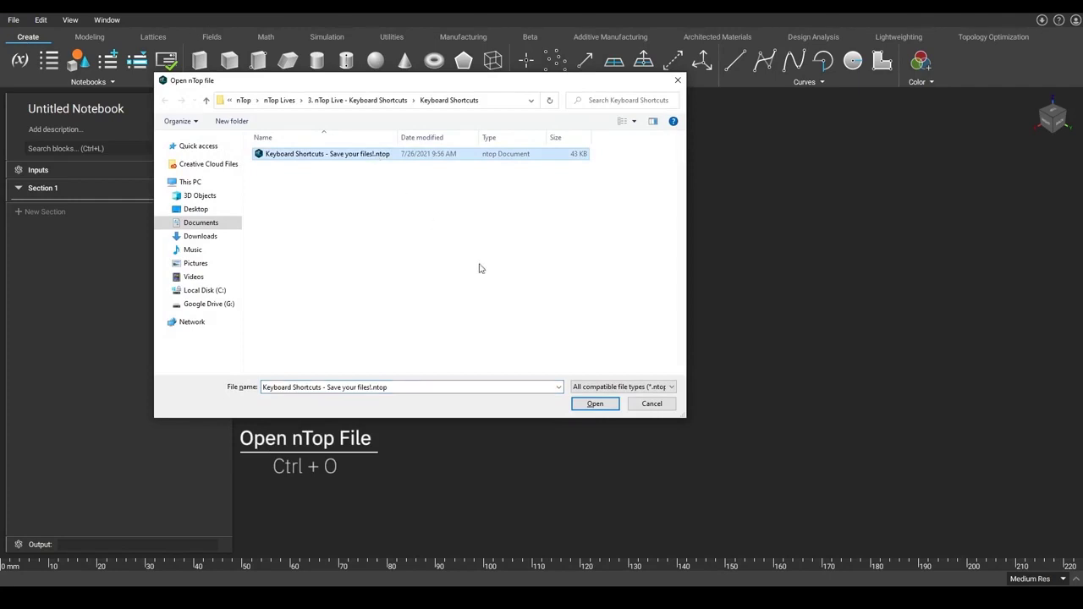
{"action": "left_click", "coordinate": [595, 404]}
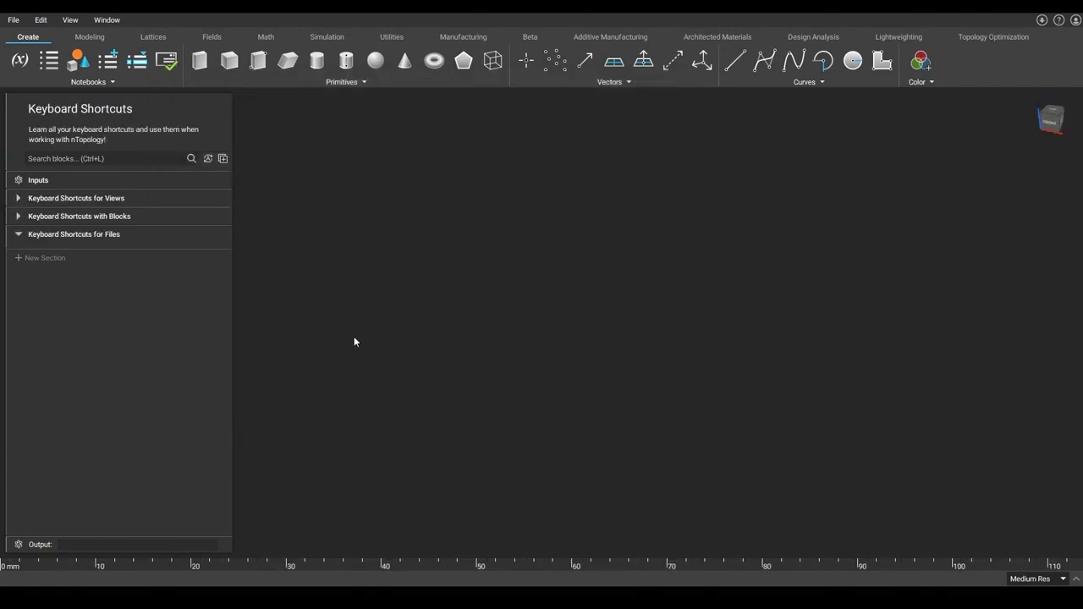
Step: Open the Save As dialog and cancel it without saving
{"action": "key", "text": "ctrl+shift+s"}
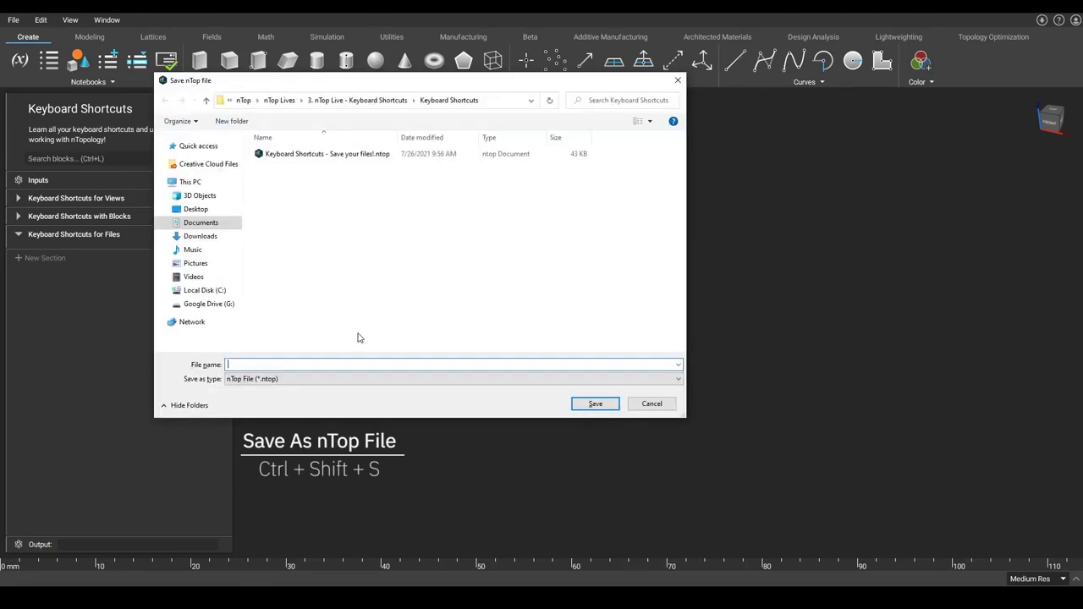
{"action": "left_click", "coordinate": [649, 404]}
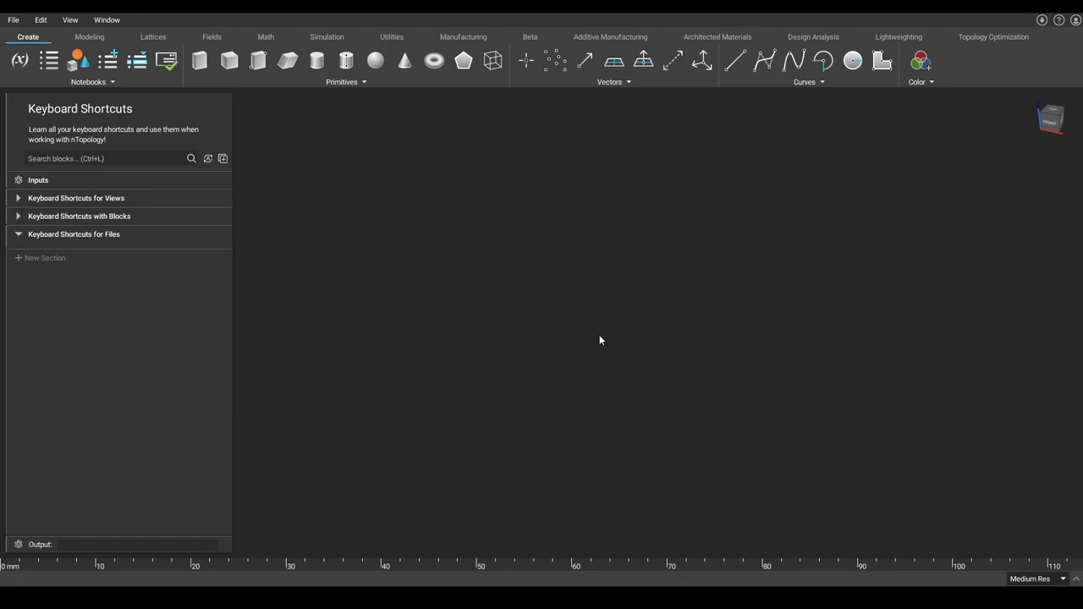